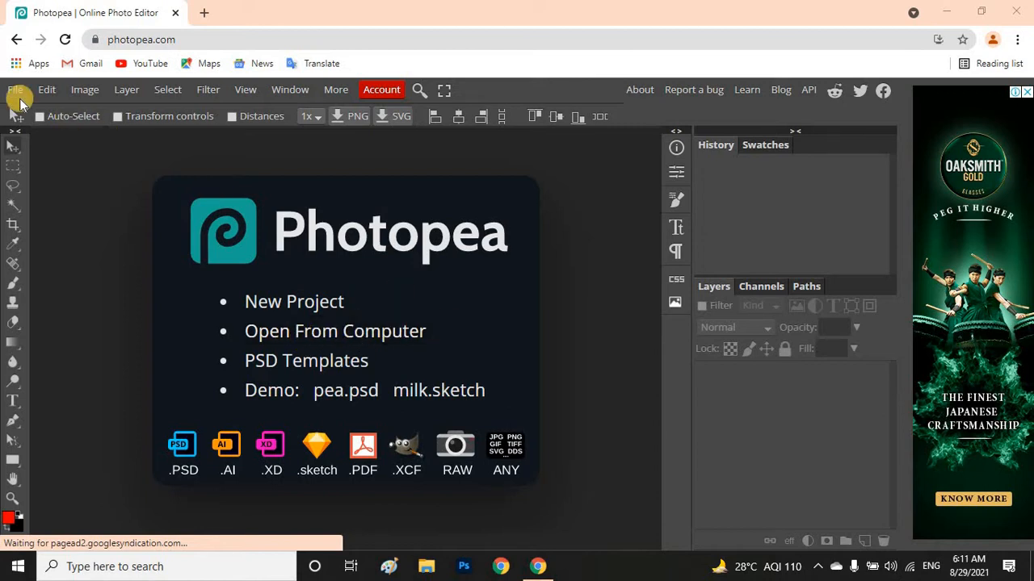
Open the "Pimples on face" photo from the Pictures folder
{"action": "left_click", "coordinate": [15, 91]}
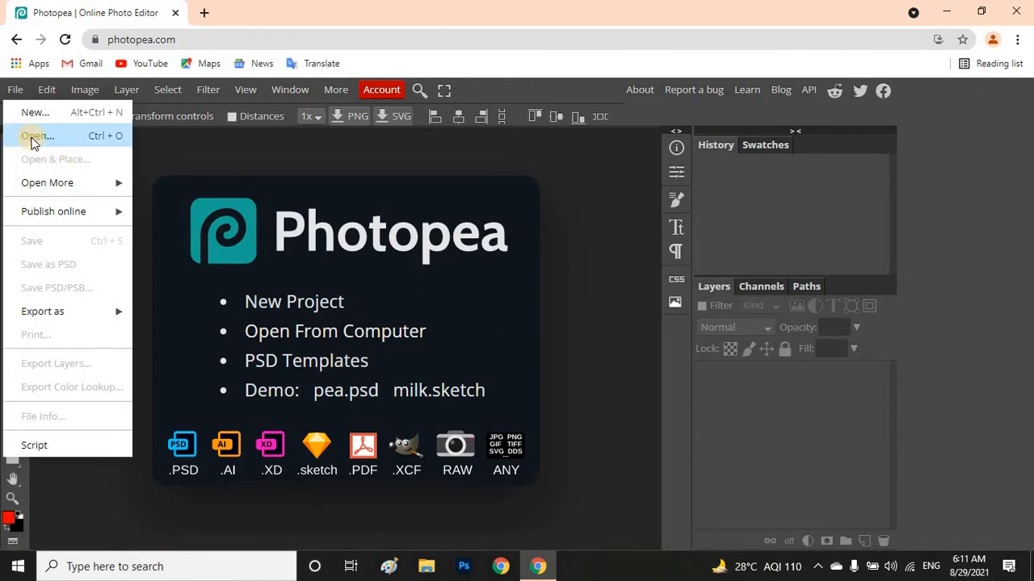
{"action": "left_click", "coordinate": [347, 267]}
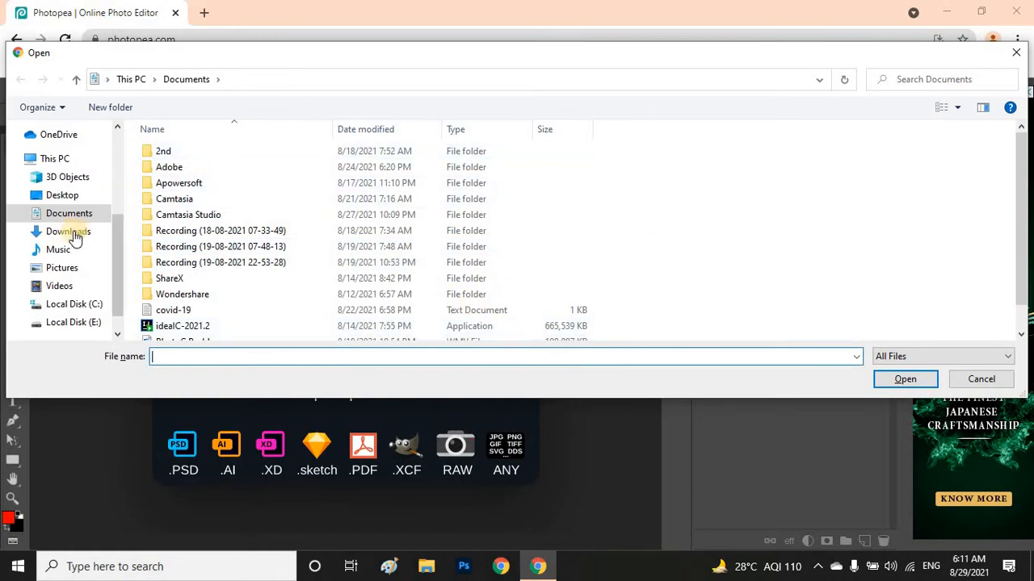
{"action": "left_click", "coordinate": [80, 270]}
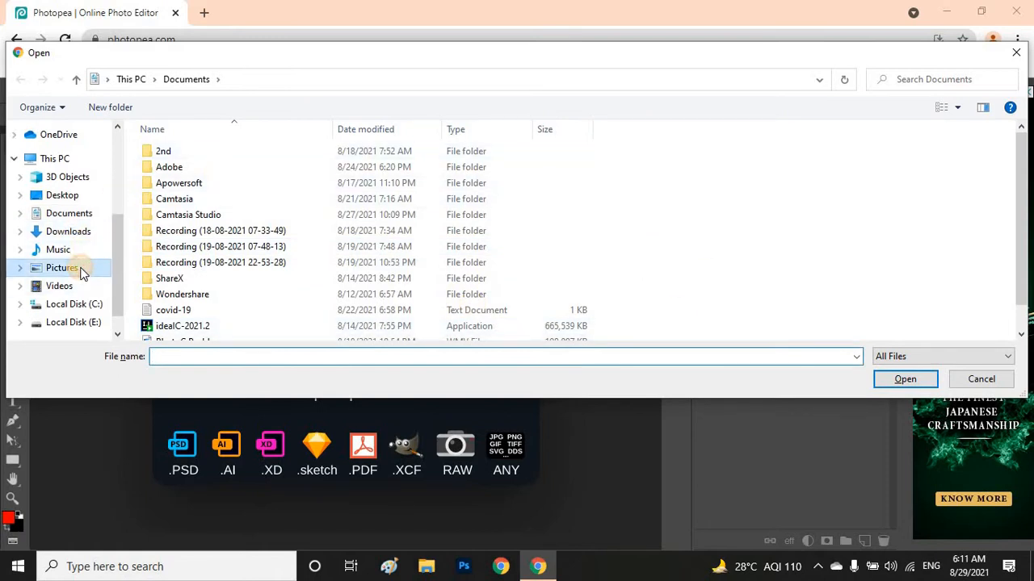
{"action": "double_click", "coordinate": [737, 159]}
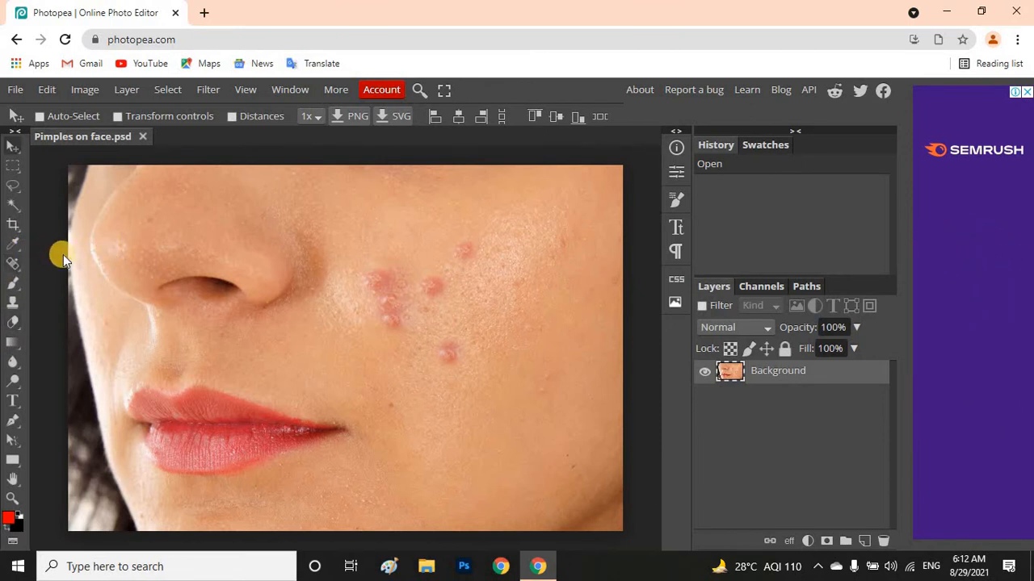
Activate the Patch Tool with a new selection mode and Source as the patching mode
{"action": "left_click", "coordinate": [10, 267]}
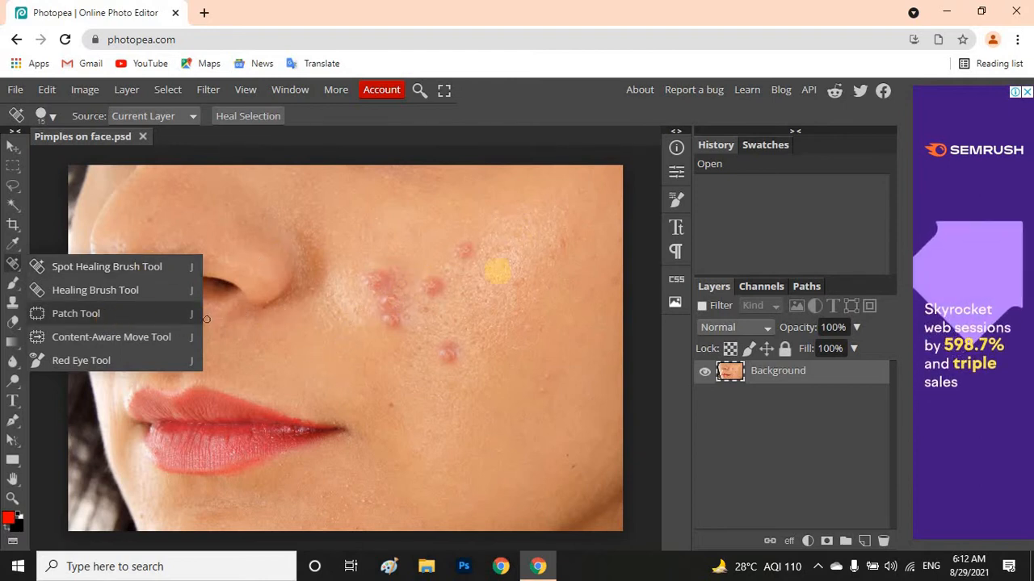
{"action": "left_click", "coordinate": [78, 321]}
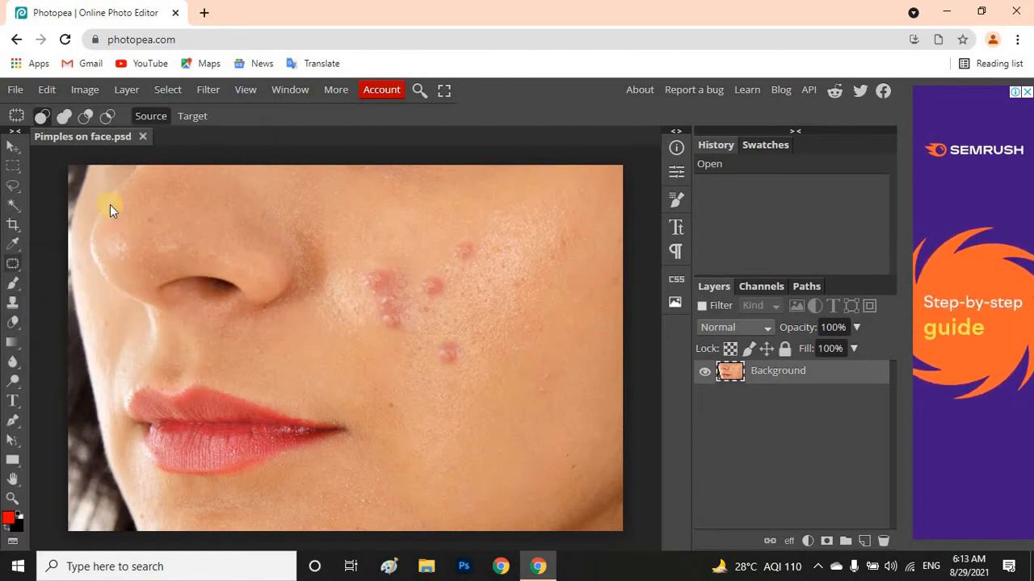
{"action": "left_click", "coordinate": [41, 120]}
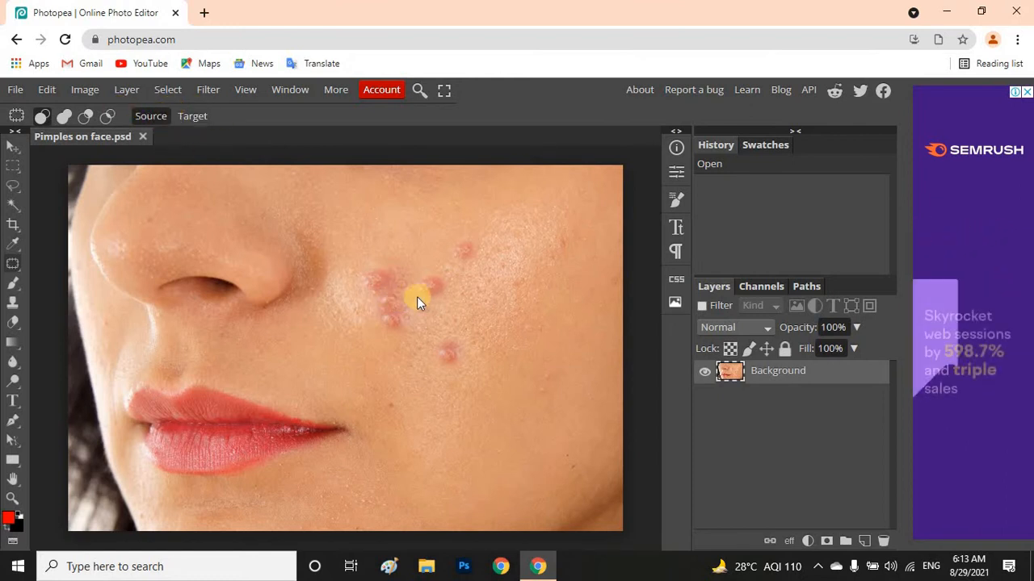
{"action": "left_click", "coordinate": [196, 114]}
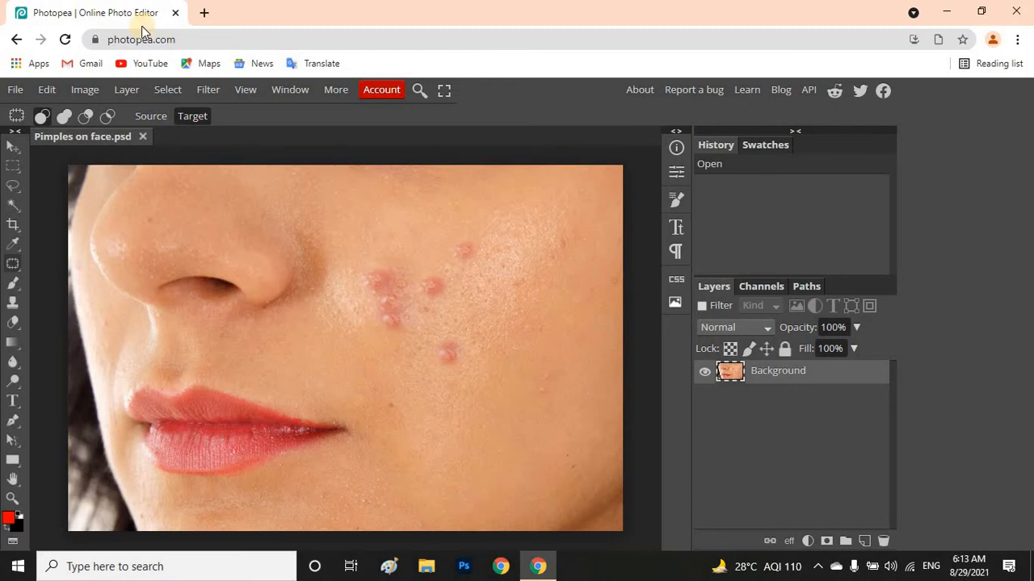
{"action": "left_click", "coordinate": [162, 117]}
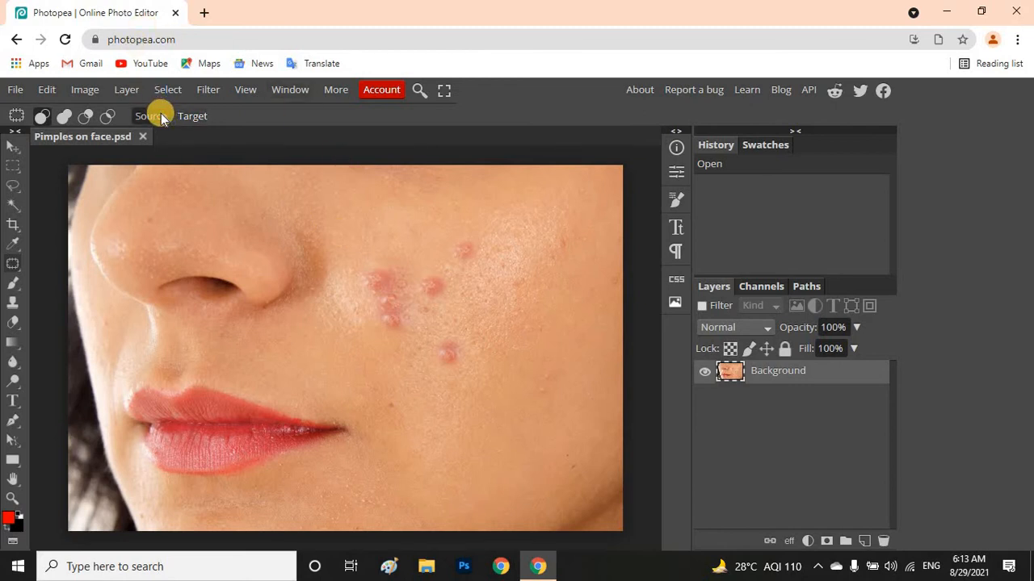
Duplicate the Background layer and make the copy, Layer 1, the active layer
{"action": "right_click", "coordinate": [768, 378]}
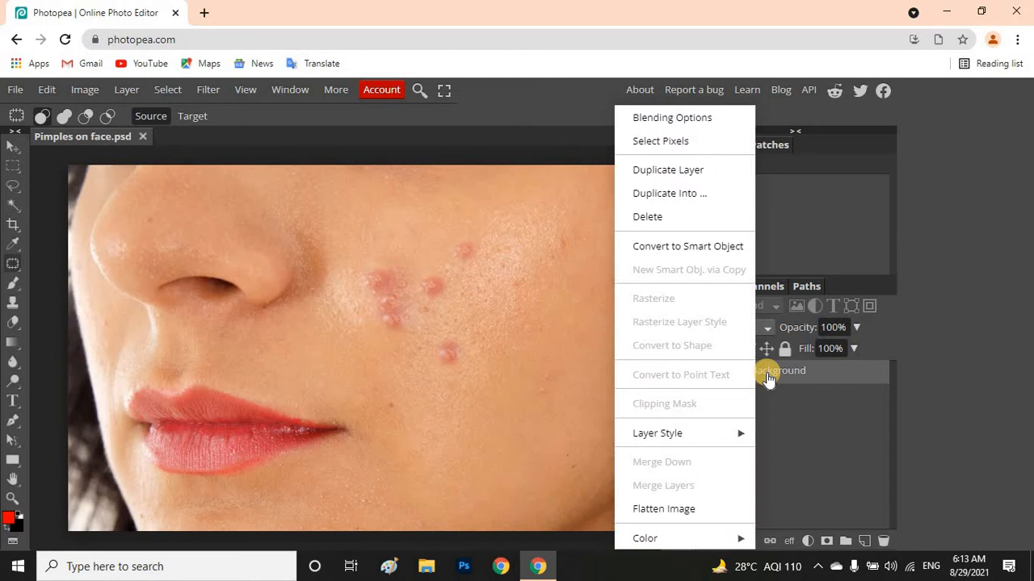
{"action": "left_click", "coordinate": [679, 173]}
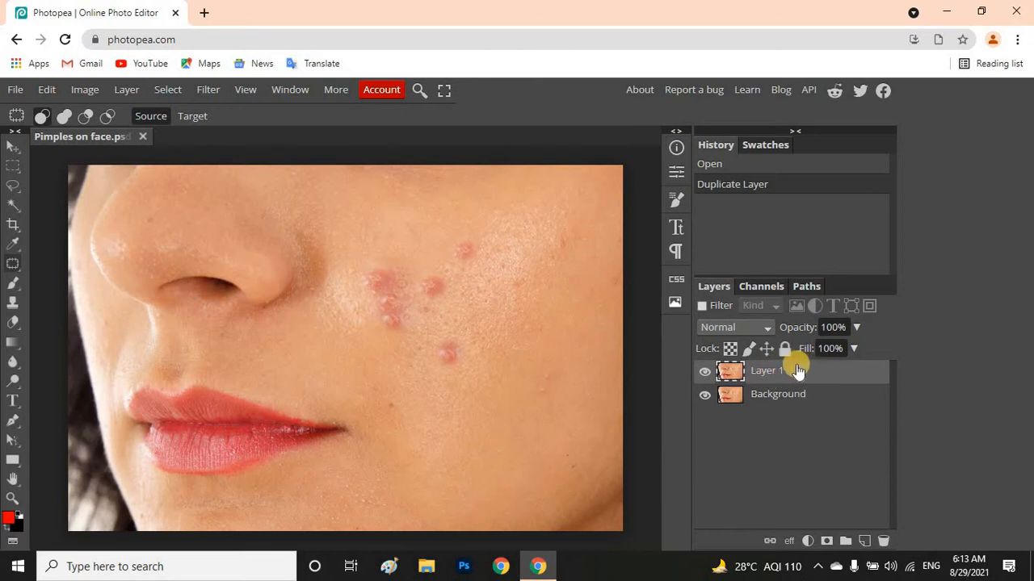
{"action": "left_click", "coordinate": [766, 404]}
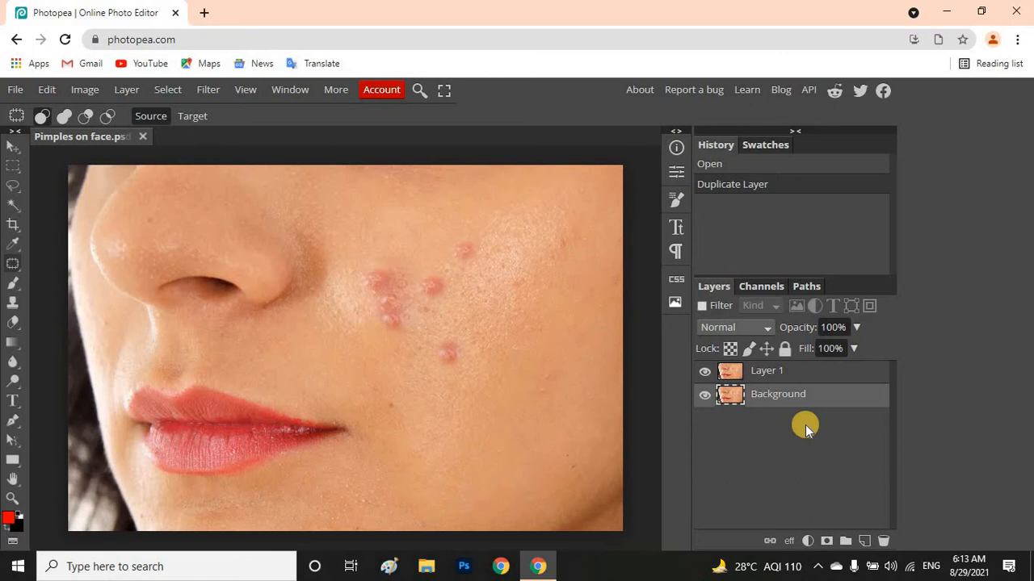
{"action": "left_click", "coordinate": [771, 369]}
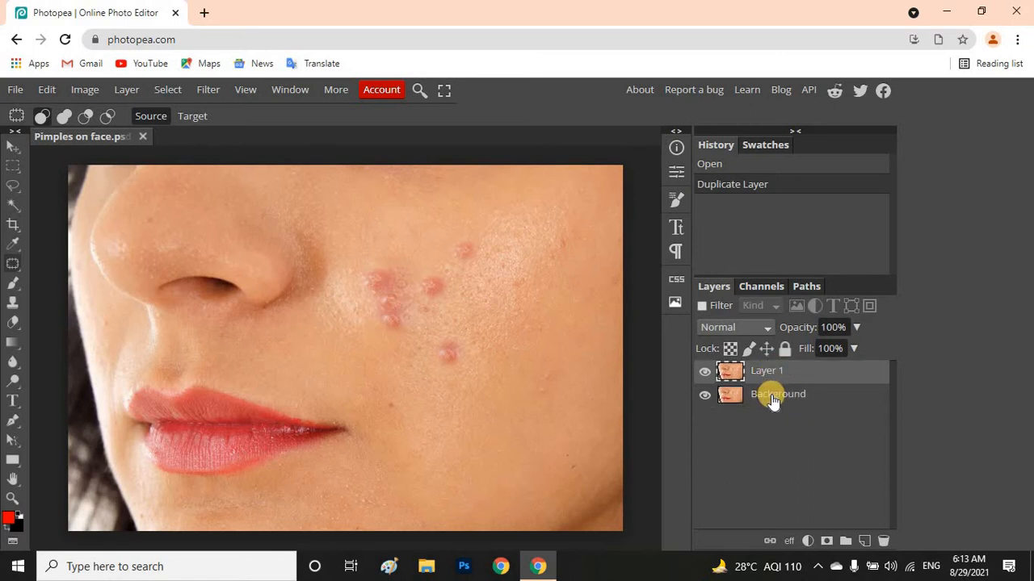
{"action": "left_click", "coordinate": [772, 399]}
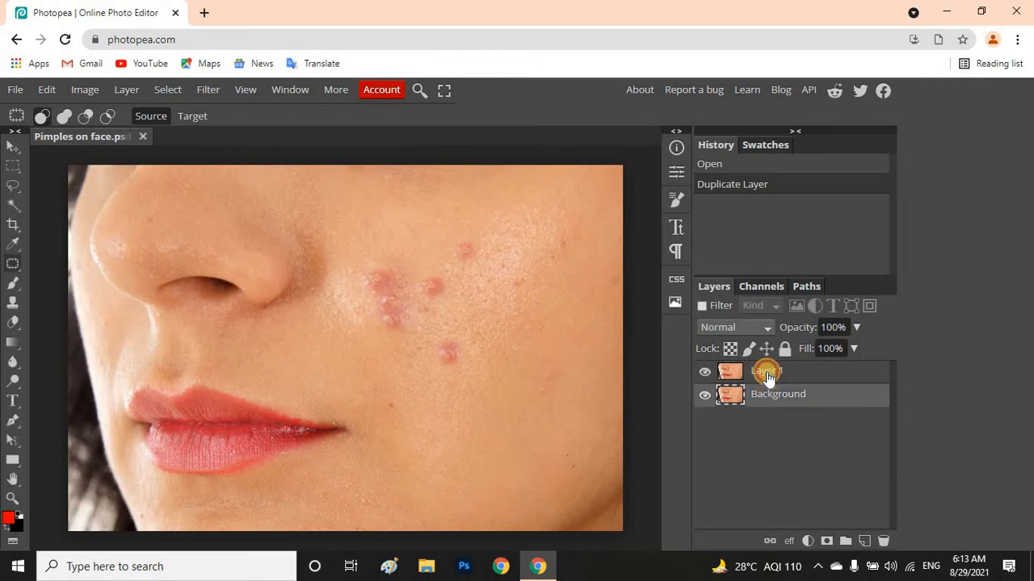
{"action": "left_click", "coordinate": [768, 374]}
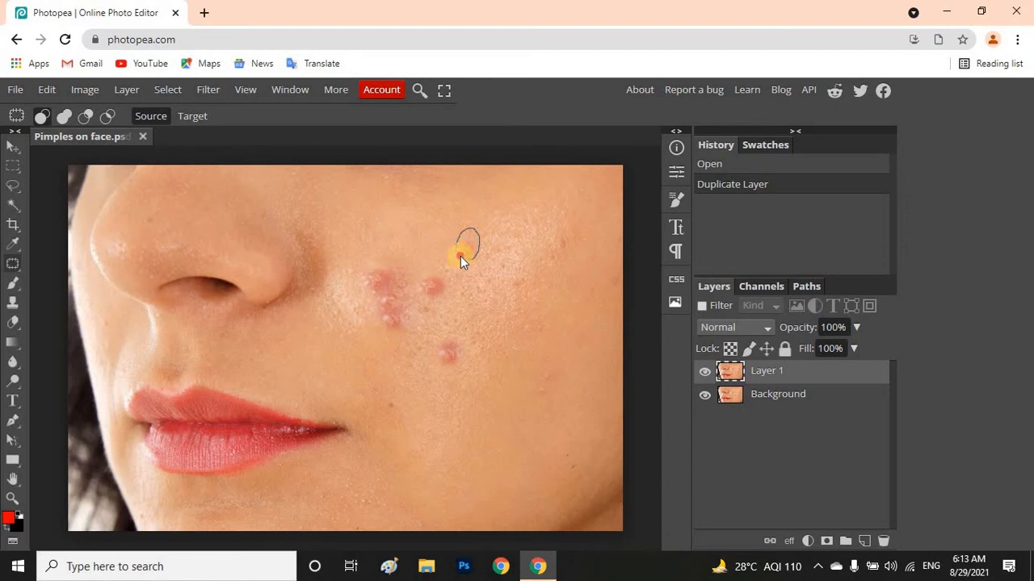
Outline each of the three separate pimples on the cheek and patch them one by one with clean nearby skin
{"action": "left_click_drag", "start_coordinate": [467, 258], "coordinate": [470, 247]}
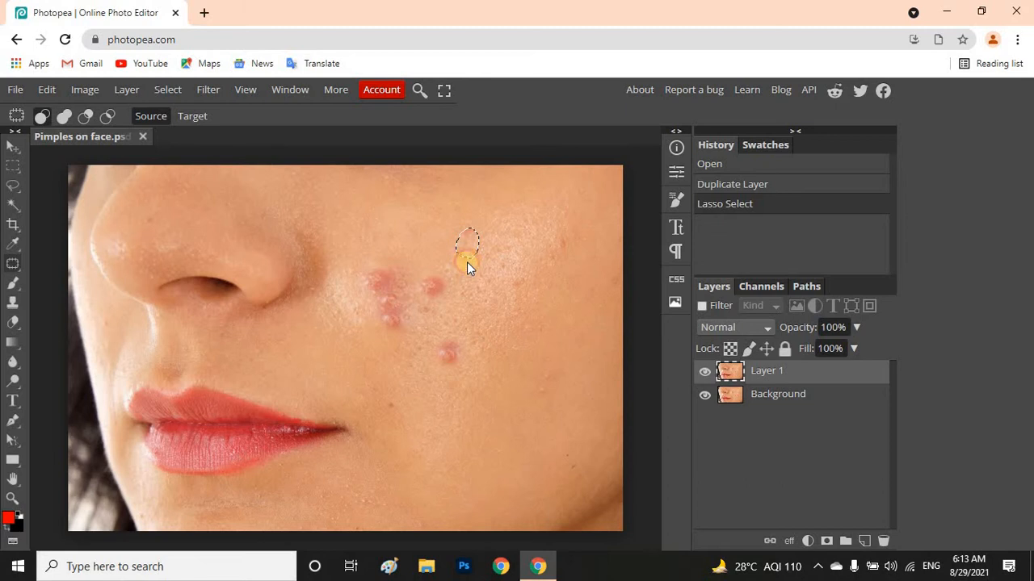
{"action": "left_click", "coordinate": [467, 262]}
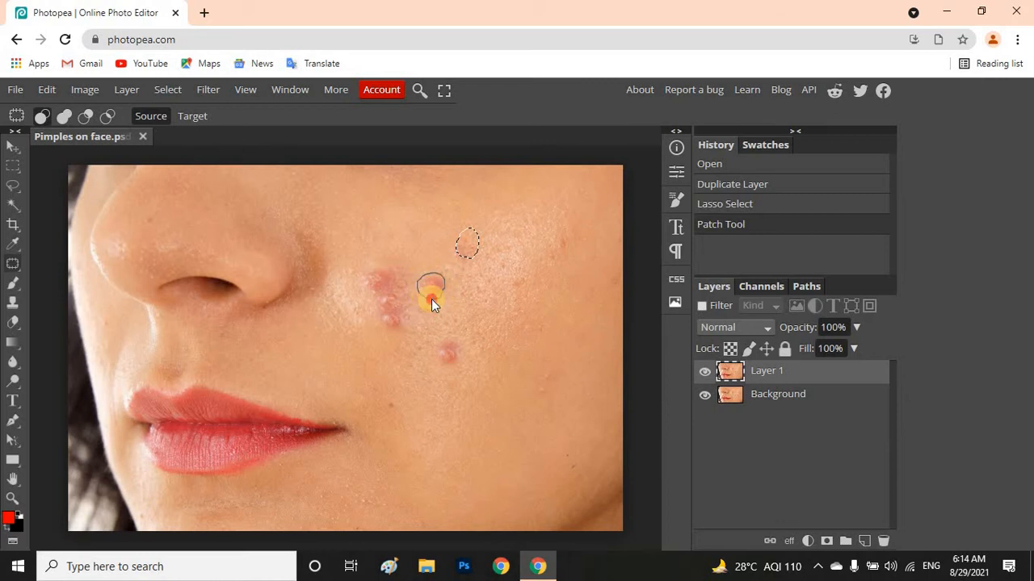
{"action": "left_click_drag", "start_coordinate": [432, 299], "coordinate": [431, 298]}
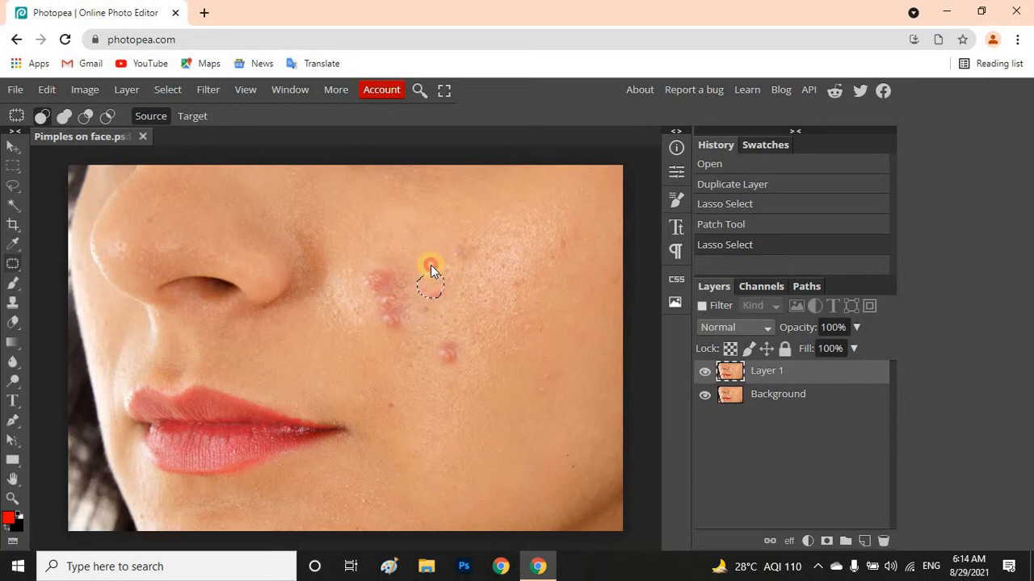
{"action": "left_click_drag", "start_coordinate": [430, 260], "coordinate": [430, 277]}
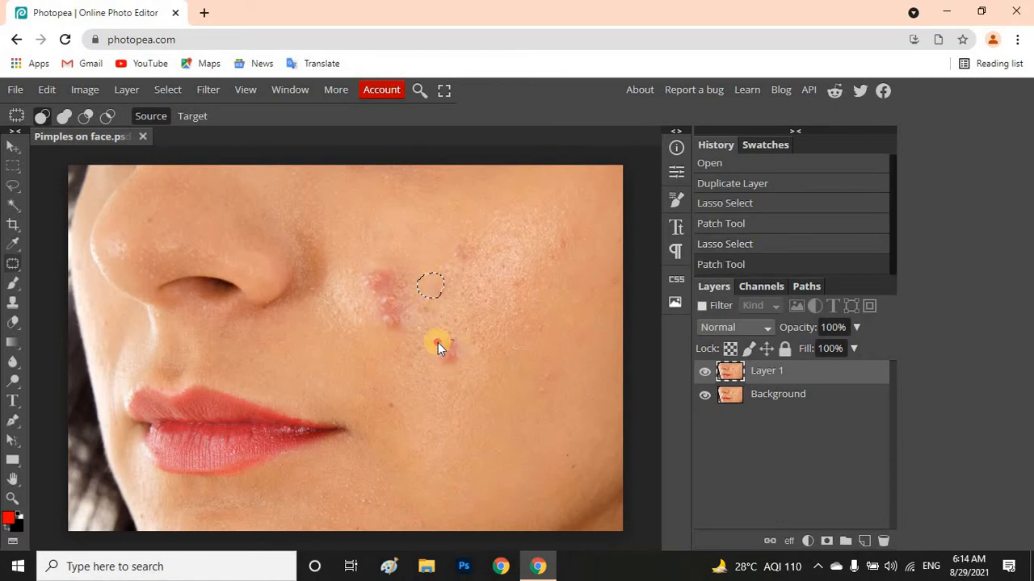
{"action": "left_click_drag", "start_coordinate": [457, 343], "coordinate": [451, 340]}
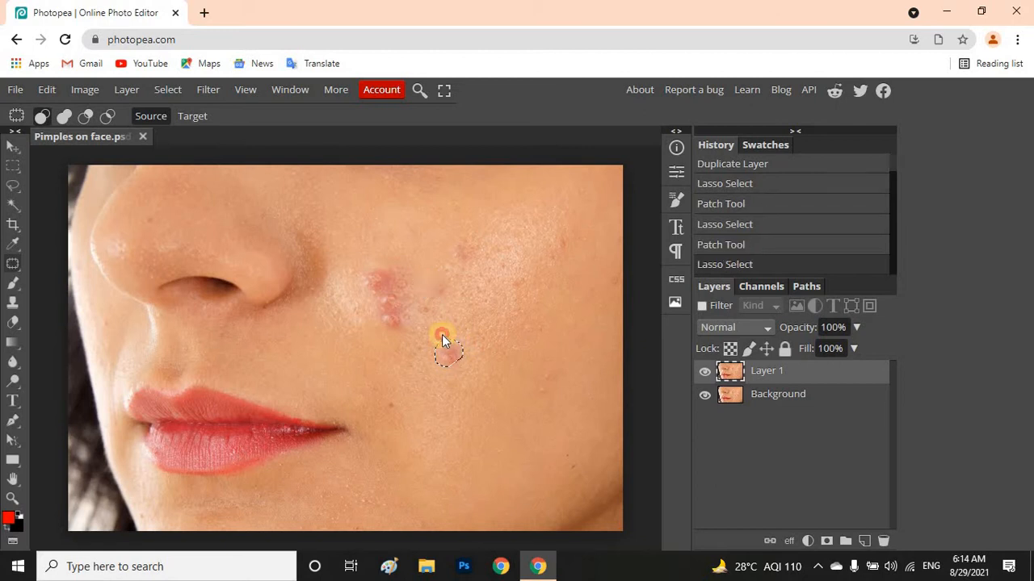
{"action": "left_click_drag", "start_coordinate": [440, 334], "coordinate": [468, 409]}
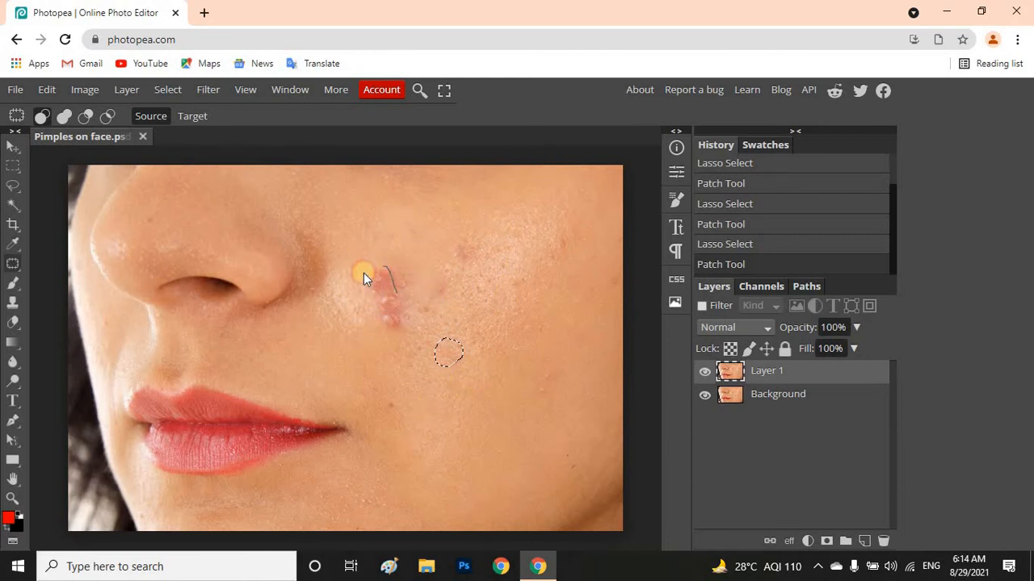
Patch the elongated pimple cluster beside the nose, deselect, and compare with the original by hiding and reshowing Layer 1
{"action": "left_click_drag", "start_coordinate": [380, 329], "coordinate": [404, 330]}
{"action": "left_click_drag", "start_coordinate": [396, 288], "coordinate": [367, 317]}
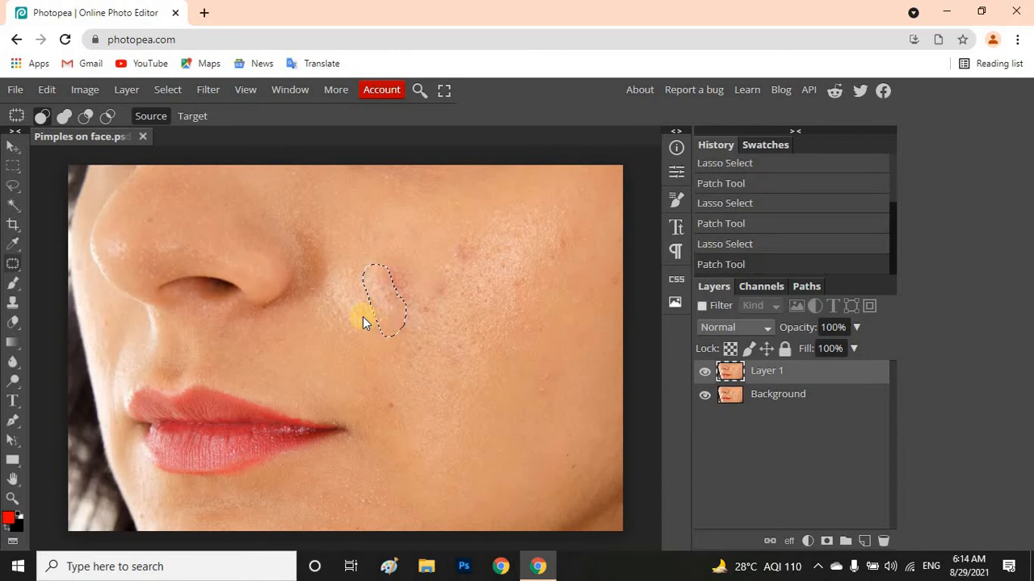
{"action": "key", "text": "ctrl+d"}
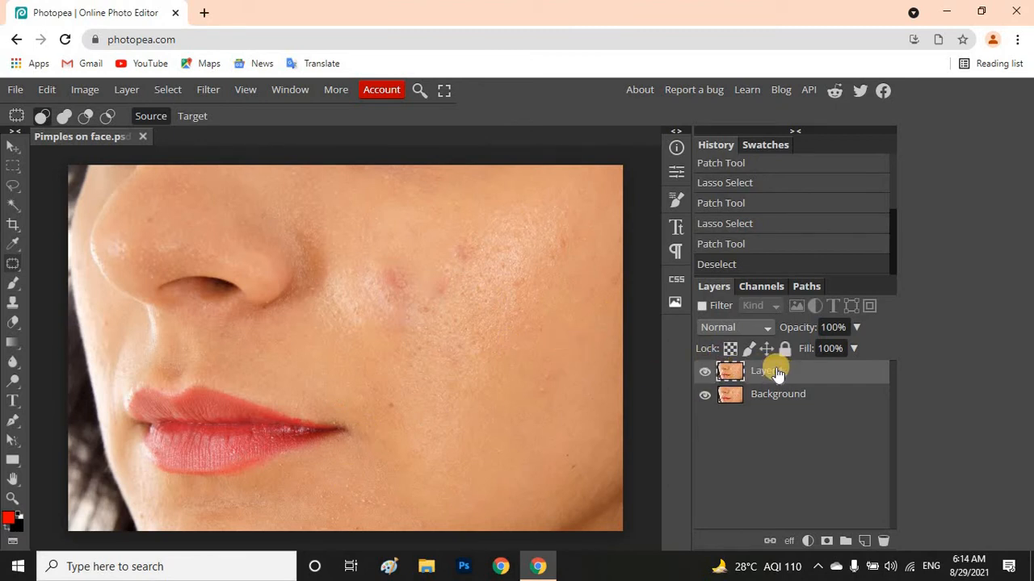
{"action": "left_click", "coordinate": [705, 373]}
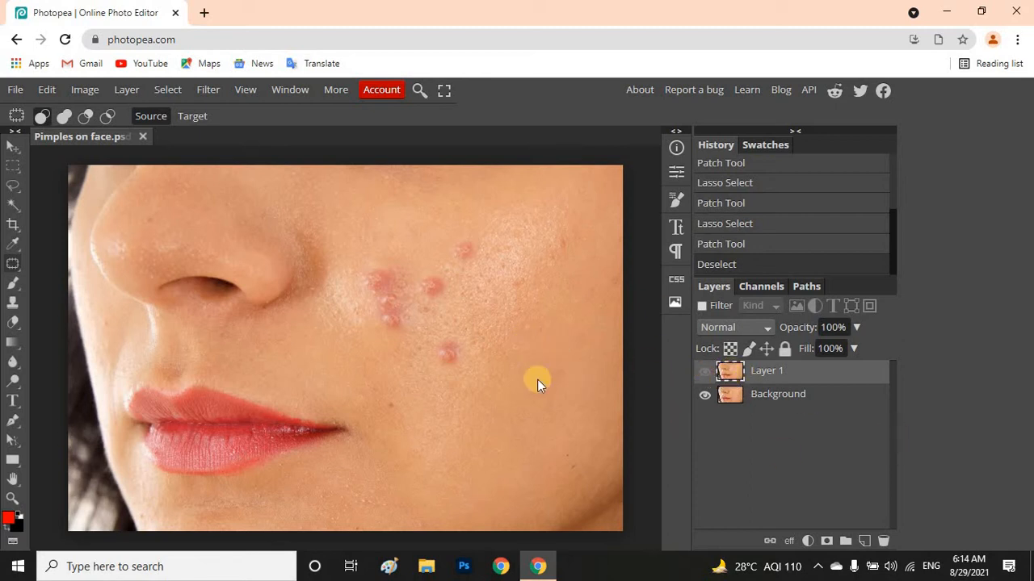
{"action": "left_click", "coordinate": [704, 371]}
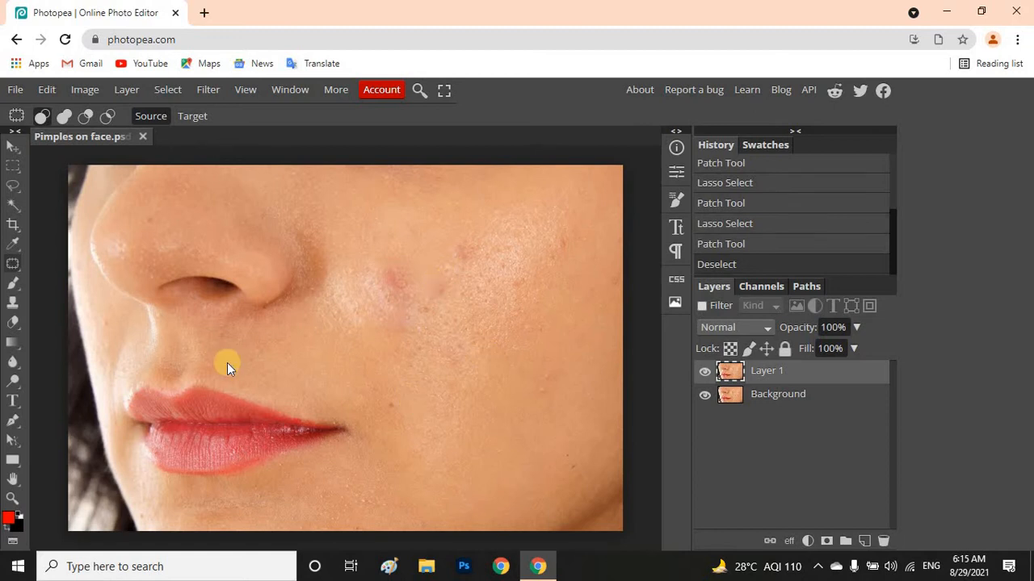
Set up the Spot Healing Brush Tool with a 145 px brush size and Current Layer as its source
{"action": "right_click", "coordinate": [15, 265]}
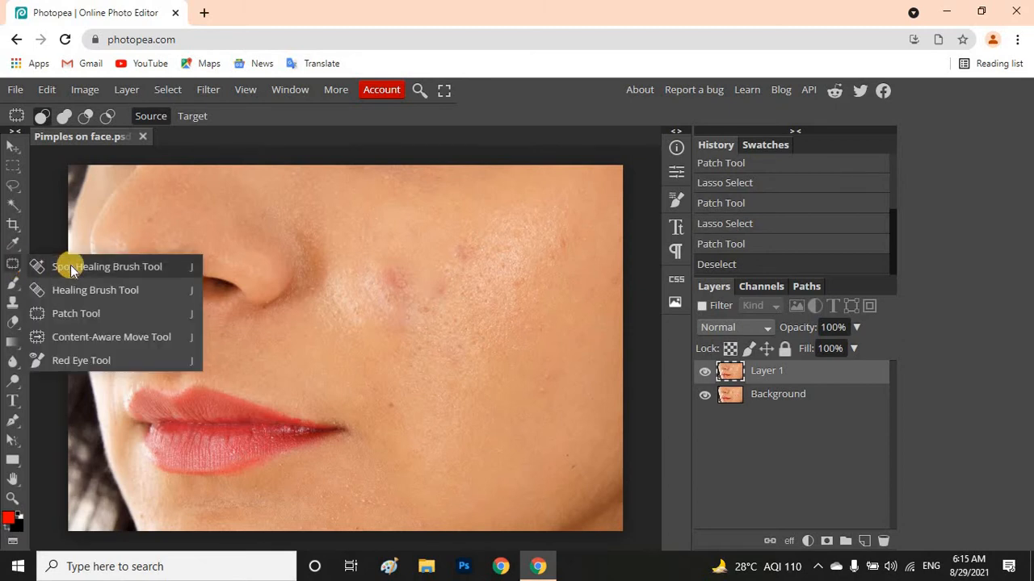
{"action": "left_click", "coordinate": [70, 265]}
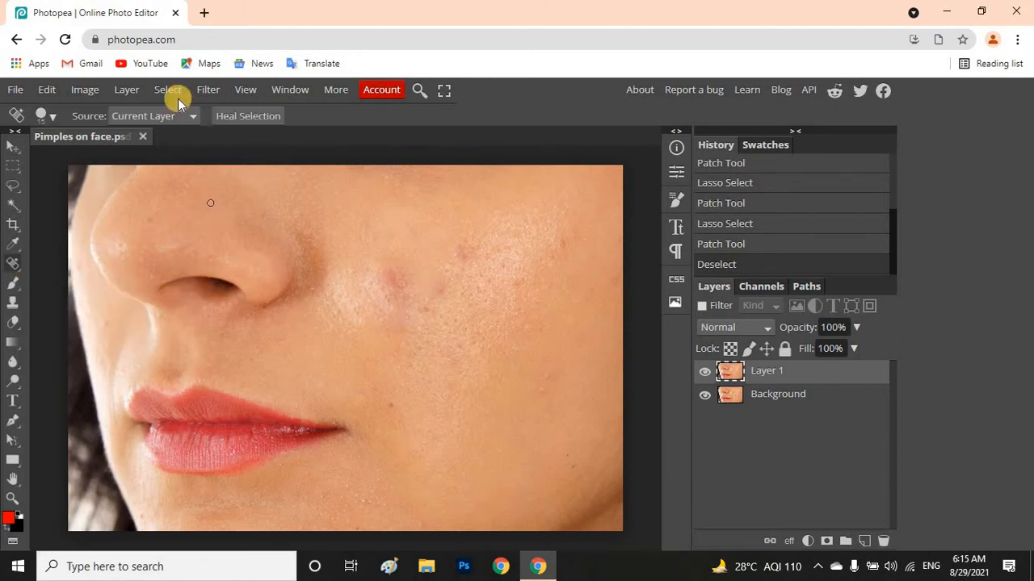
{"action": "left_click", "coordinate": [43, 116]}
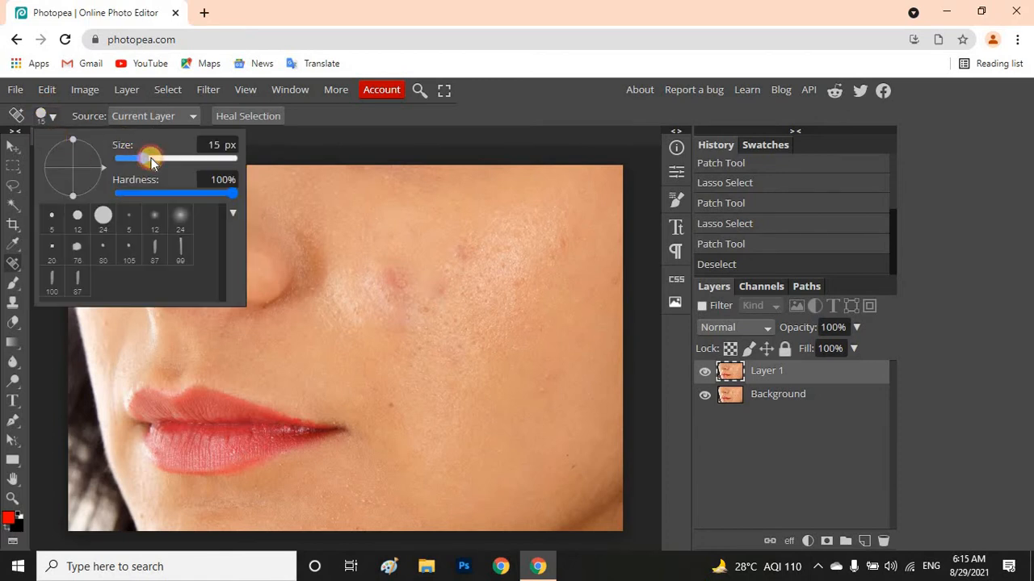
{"action": "left_click", "coordinate": [150, 155]}
{"action": "left_click_drag", "start_coordinate": [144, 157], "coordinate": [174, 156]}
{"action": "left_click", "coordinate": [174, 118]}
{"action": "left_click", "coordinate": [177, 113]}
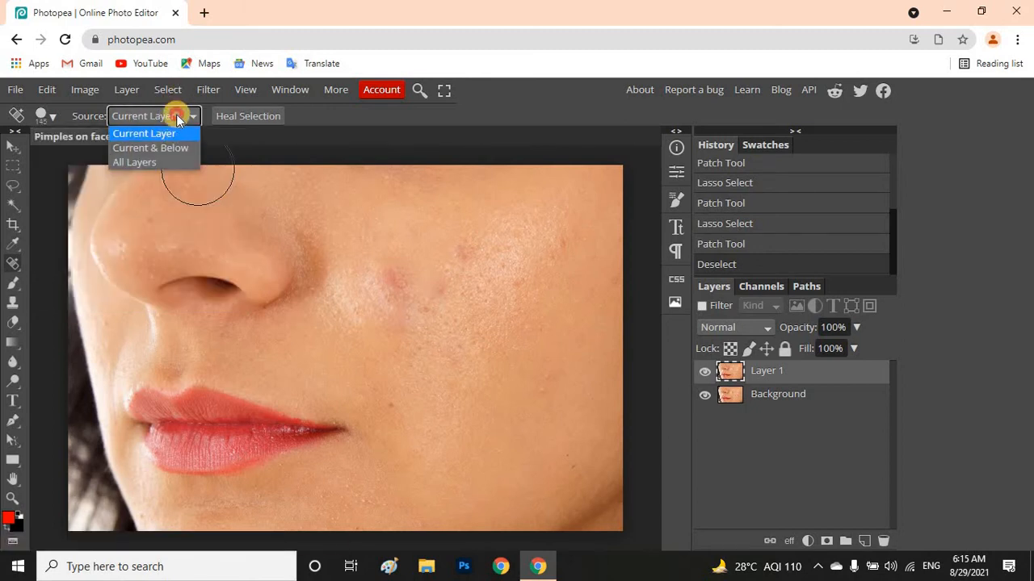
{"action": "left_click", "coordinate": [238, 118]}
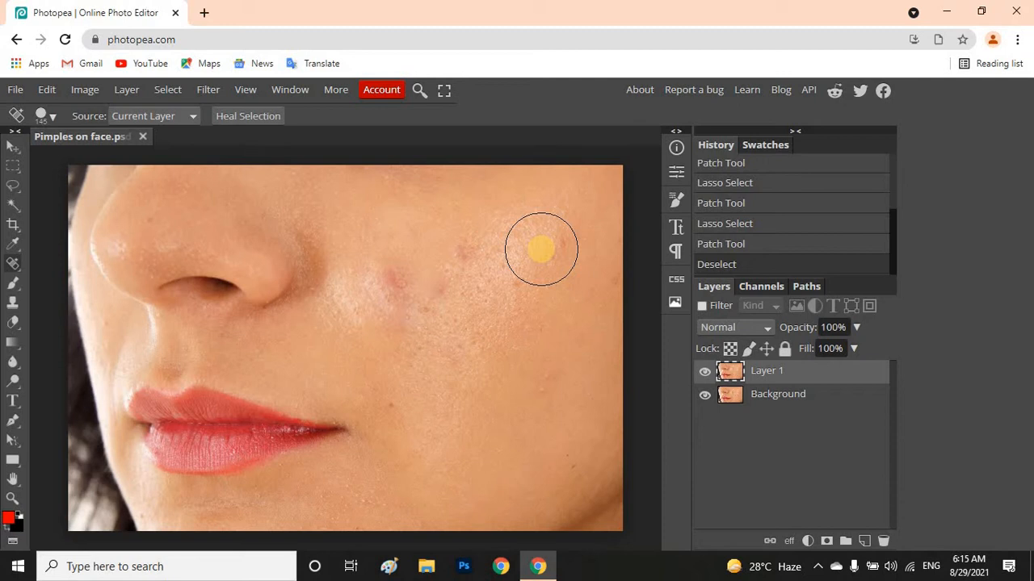
Paint over the whole blemished cheek area with the Spot Healing Brush and wait for the unresponsive page to finish processing
{"action": "mouse_move", "coordinate": [541, 250]}
{"action": "left_mouse_down"}
{"action": "mouse_move", "coordinate": [490, 272]}
{"action": "mouse_move", "coordinate": [388, 285]}
{"action": "mouse_move", "coordinate": [361, 308]}
{"action": "mouse_move", "coordinate": [365, 323]}
{"action": "mouse_move", "coordinate": [407, 389]}
{"action": "mouse_move", "coordinate": [436, 400]}
{"action": "mouse_move", "coordinate": [445, 381]}
{"action": "mouse_move", "coordinate": [408, 337]}
{"action": "mouse_move", "coordinate": [527, 349]}
{"action": "mouse_move", "coordinate": [471, 387]}
{"action": "mouse_move", "coordinate": [541, 316]}
{"action": "mouse_move", "coordinate": [480, 375]}
{"action": "mouse_move", "coordinate": [532, 306]}
{"action": "mouse_move", "coordinate": [594, 269]}
{"action": "mouse_move", "coordinate": [526, 248]}
{"action": "mouse_move", "coordinate": [446, 244]}
{"action": "mouse_move", "coordinate": [415, 281]}
{"action": "mouse_move", "coordinate": [403, 326]}
{"action": "mouse_move", "coordinate": [456, 394]}
{"action": "mouse_move", "coordinate": [474, 397]}
{"action": "mouse_move", "coordinate": [518, 386]}
{"action": "mouse_move", "coordinate": [577, 335]}
{"action": "left_mouse_up"}
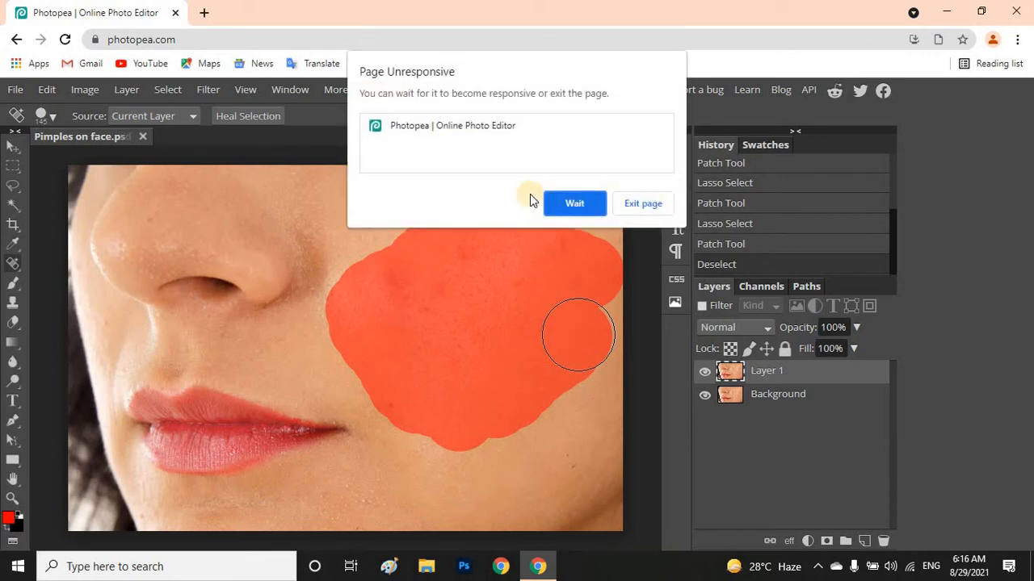
{"action": "left_click", "coordinate": [575, 204]}
{"action": "left_click", "coordinate": [565, 206]}
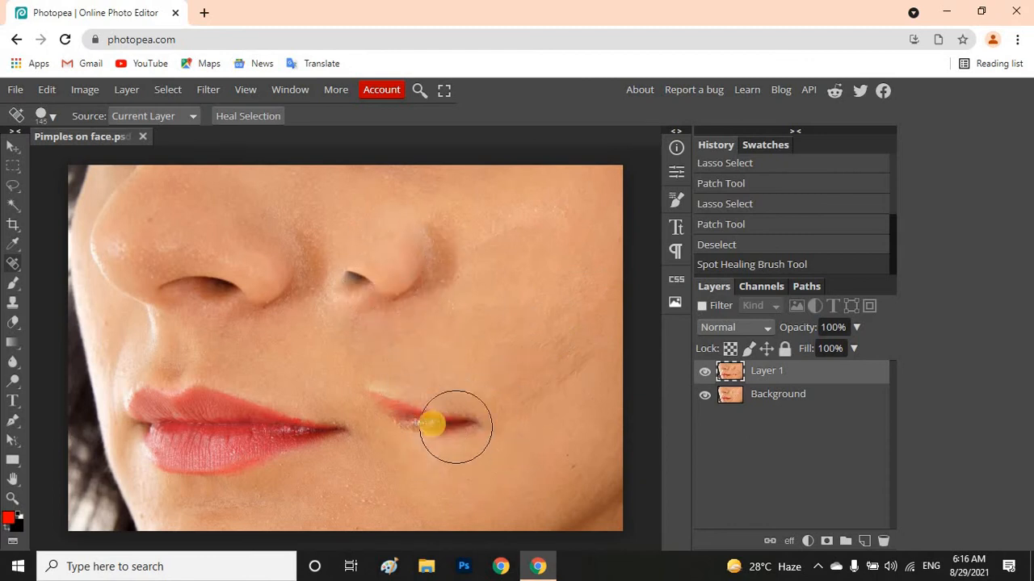
Outline the duplicated nostril on the cheek with the Patch Tool, patch it with clean skin, and deselect
{"action": "left_click", "coordinate": [13, 264]}
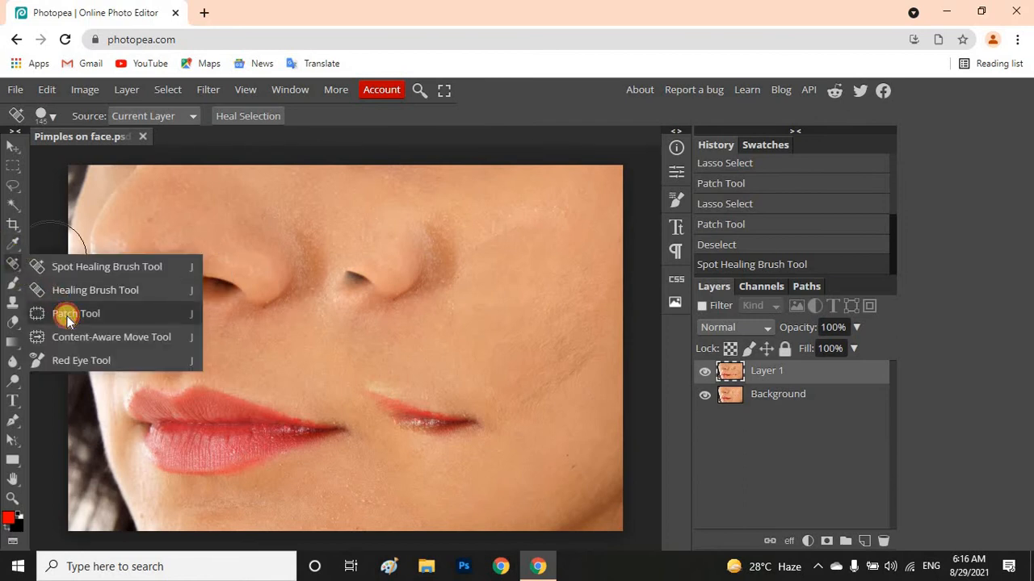
{"action": "left_click", "coordinate": [67, 316]}
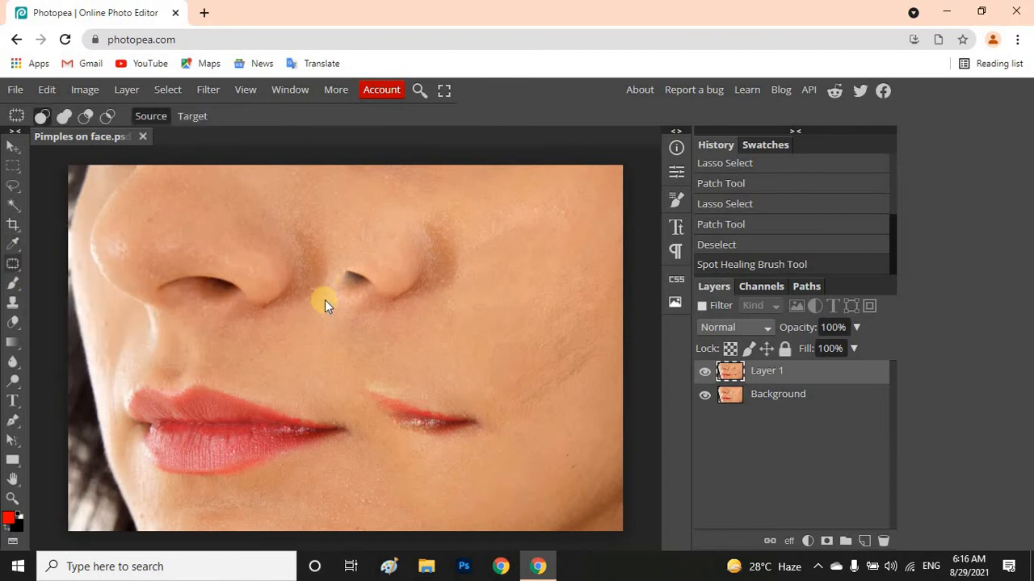
{"action": "mouse_move", "coordinate": [325, 305]}
{"action": "left_mouse_down"}
{"action": "mouse_move", "coordinate": [450, 320]}
{"action": "mouse_move", "coordinate": [480, 279]}
{"action": "mouse_move", "coordinate": [467, 220]}
{"action": "mouse_move", "coordinate": [438, 212]}
{"action": "mouse_move", "coordinate": [368, 220]}
{"action": "mouse_move", "coordinate": [306, 258]}
{"action": "mouse_move", "coordinate": [324, 294]}
{"action": "left_mouse_up"}
{"action": "left_click_drag", "start_coordinate": [418, 265], "coordinate": [480, 337]}
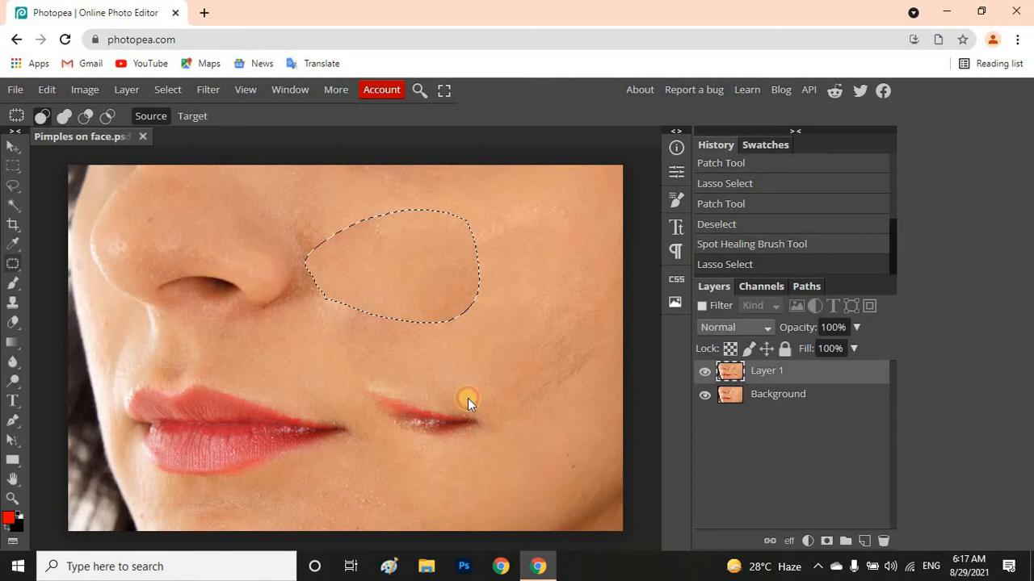
{"action": "left_click", "coordinate": [404, 383]}
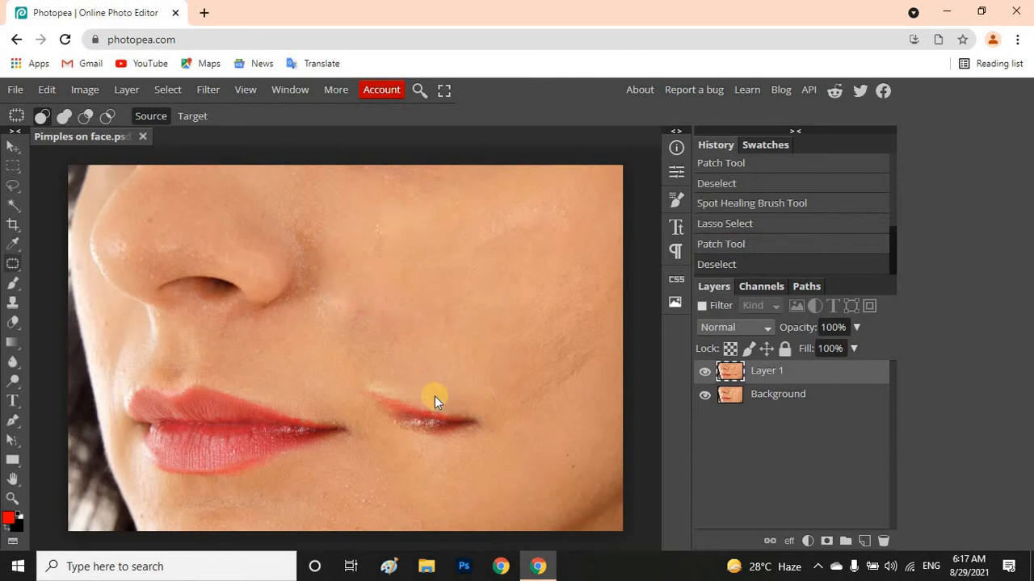
Patch the duplicated lip corner on the cheek with clean skin, deselect, and compare with the original by hiding and reshowing Layer 1
{"action": "left_click_drag", "start_coordinate": [368, 378], "coordinate": [393, 383]}
{"action": "mouse_move", "coordinate": [375, 380]}
{"action": "left_mouse_down"}
{"action": "mouse_move", "coordinate": [398, 403]}
{"action": "mouse_move", "coordinate": [358, 431]}
{"action": "left_mouse_up"}
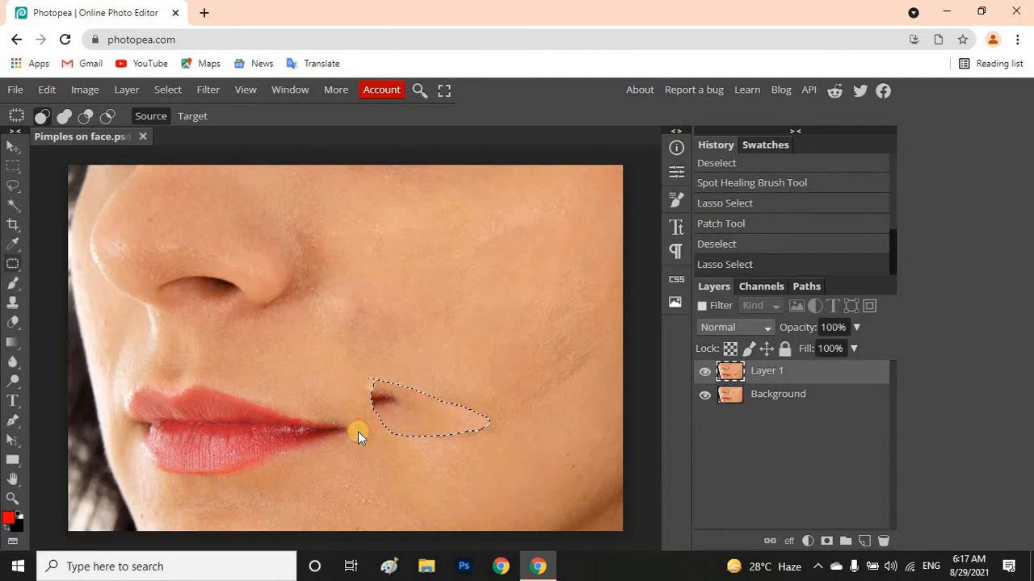
{"action": "left_click", "coordinate": [524, 404]}
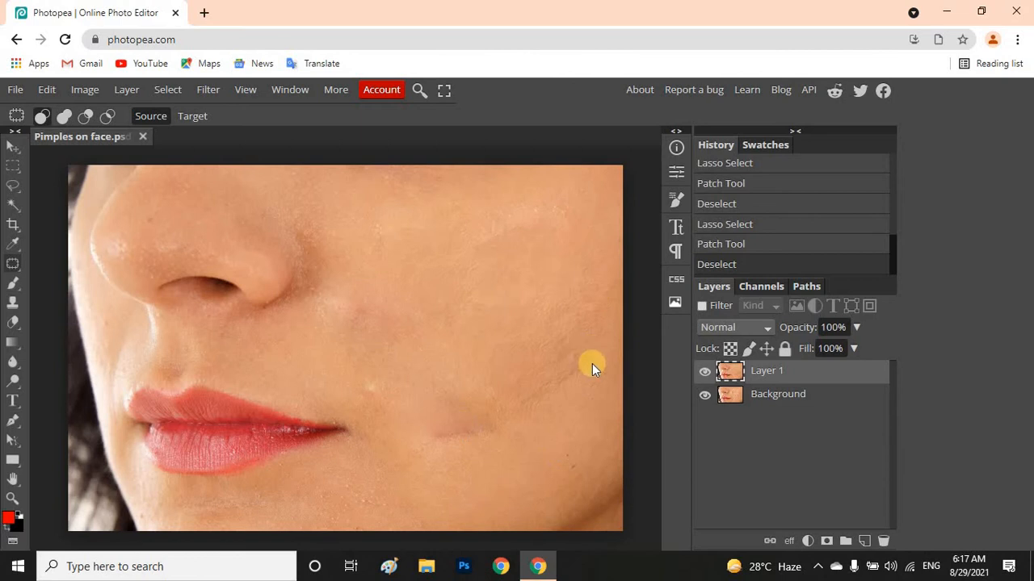
{"action": "left_click", "coordinate": [705, 372]}
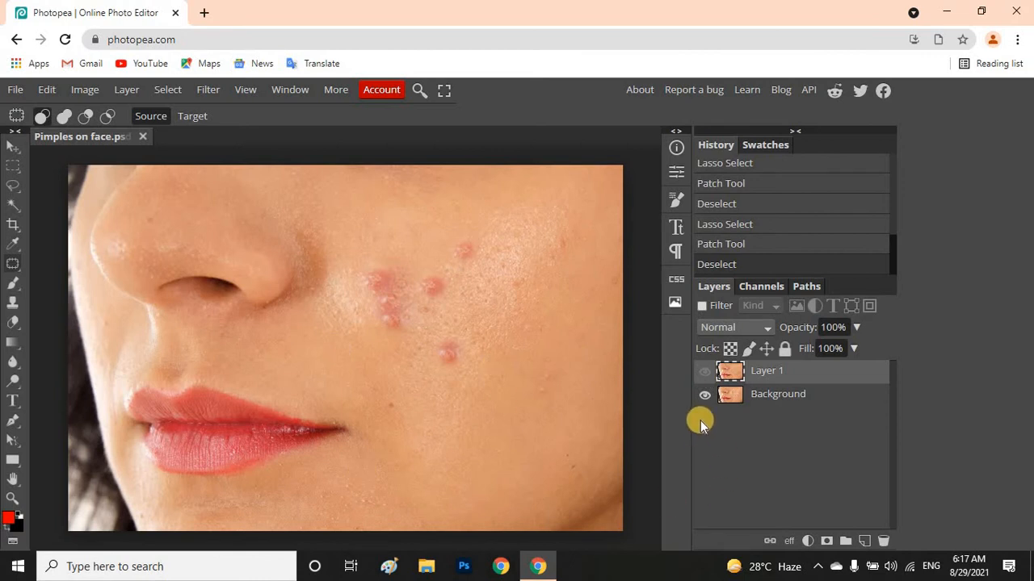
{"action": "left_click", "coordinate": [705, 371]}
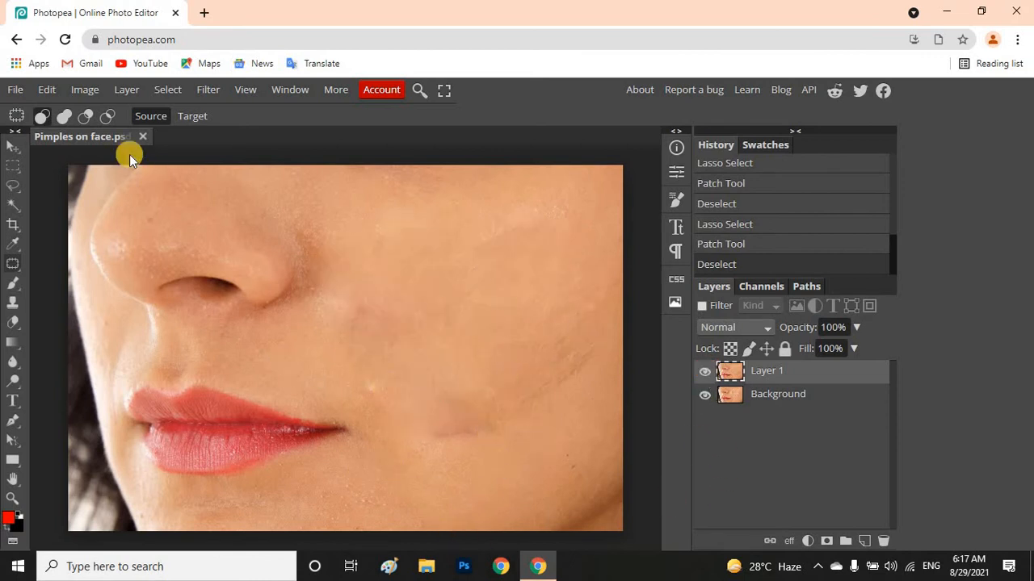
Open the PNG image mcxkHK from the Downloads folder
{"action": "left_click", "coordinate": [18, 90]}
{"action": "left_click", "coordinate": [47, 90]}
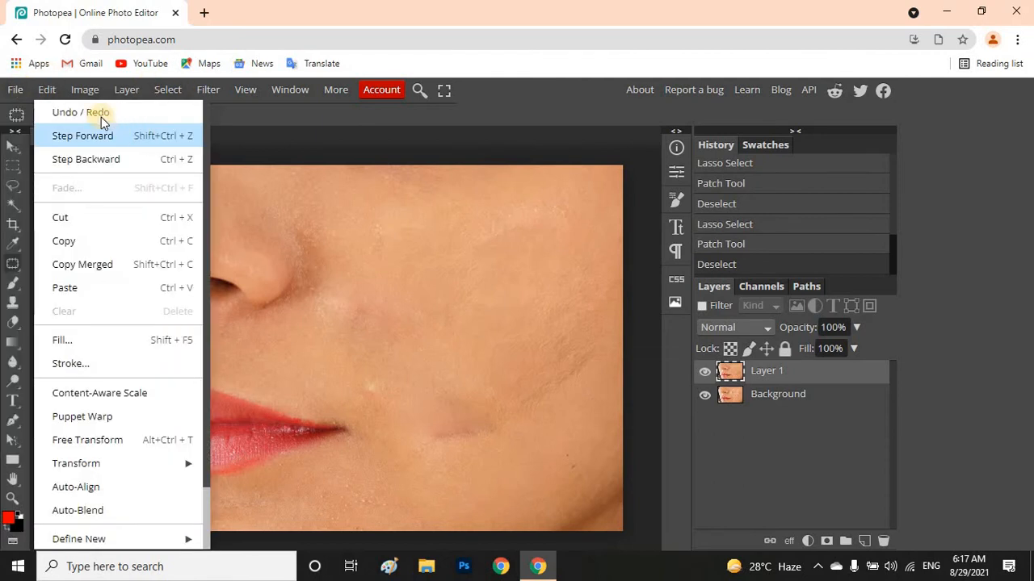
{"action": "left_click", "coordinate": [14, 88]}
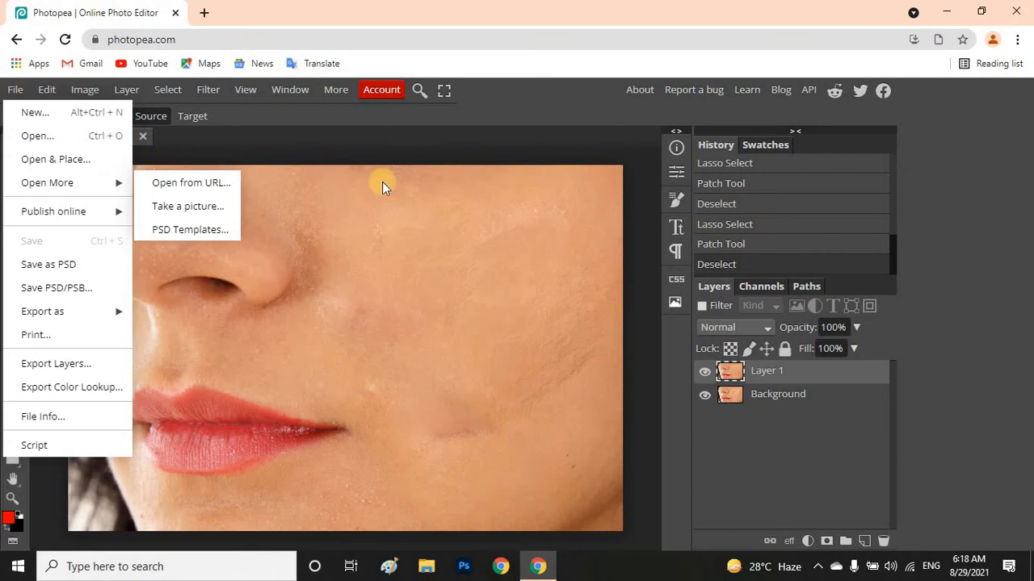
{"action": "left_click", "coordinate": [87, 137]}
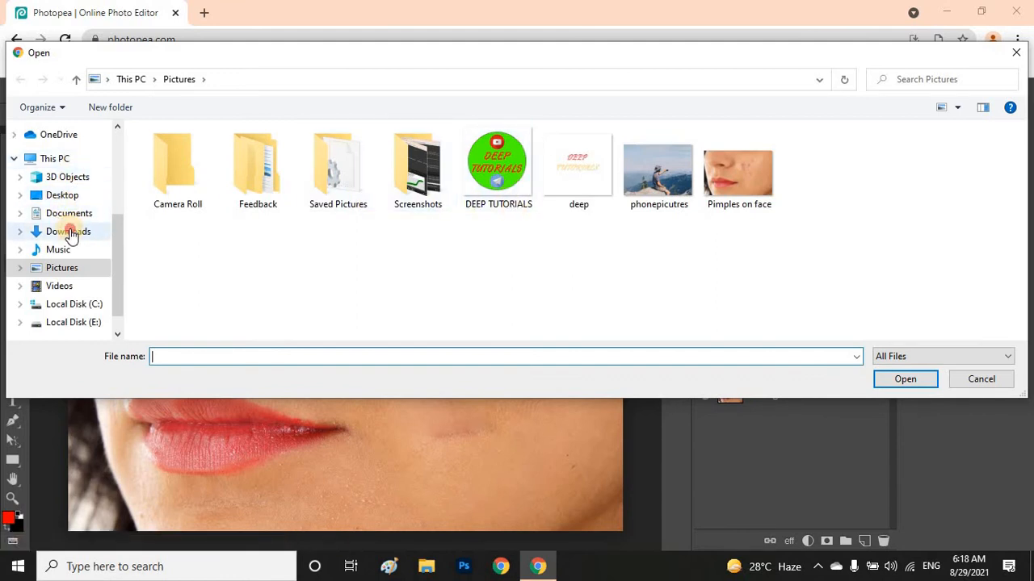
{"action": "left_click", "coordinate": [68, 232]}
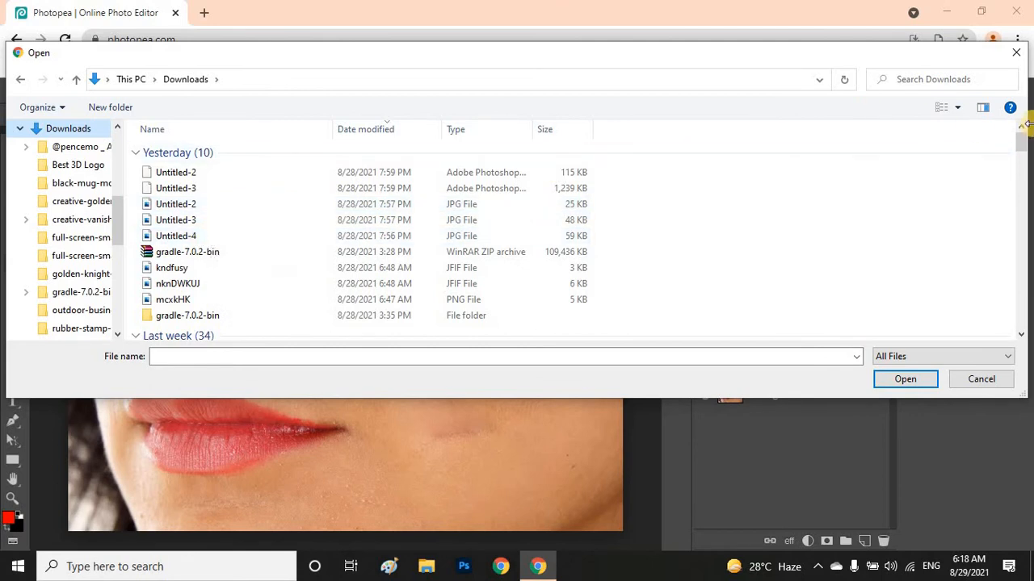
{"action": "left_click_drag", "start_coordinate": [1026, 136], "coordinate": [1026, 159]}
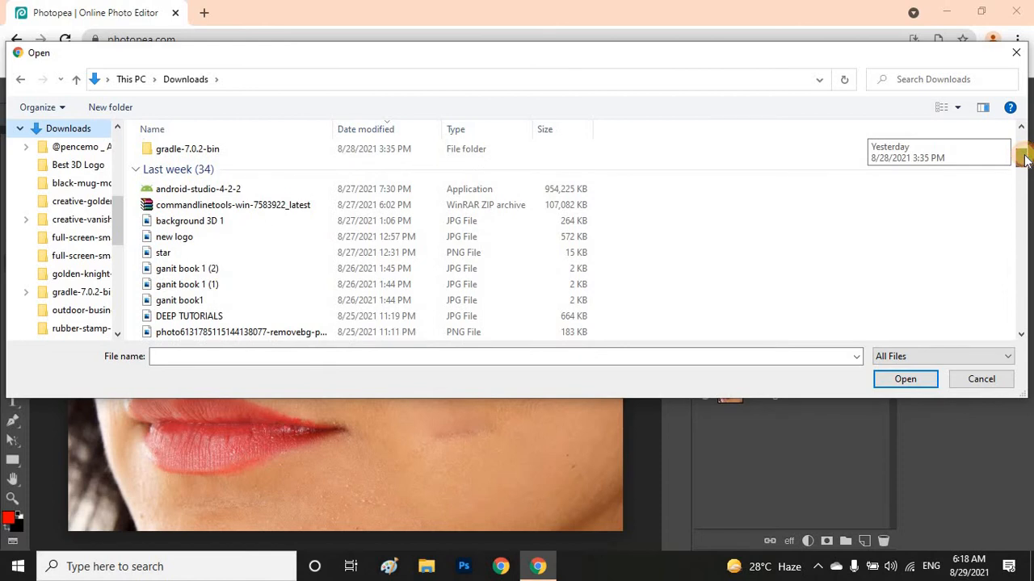
{"action": "left_click_drag", "start_coordinate": [1024, 160], "coordinate": [1030, 107]}
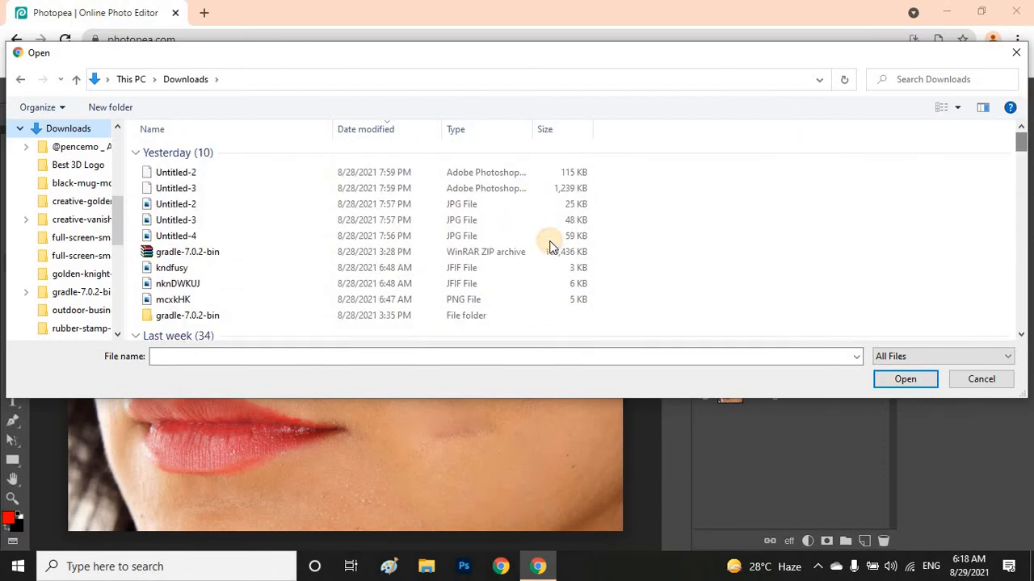
{"action": "double_click", "coordinate": [278, 301]}
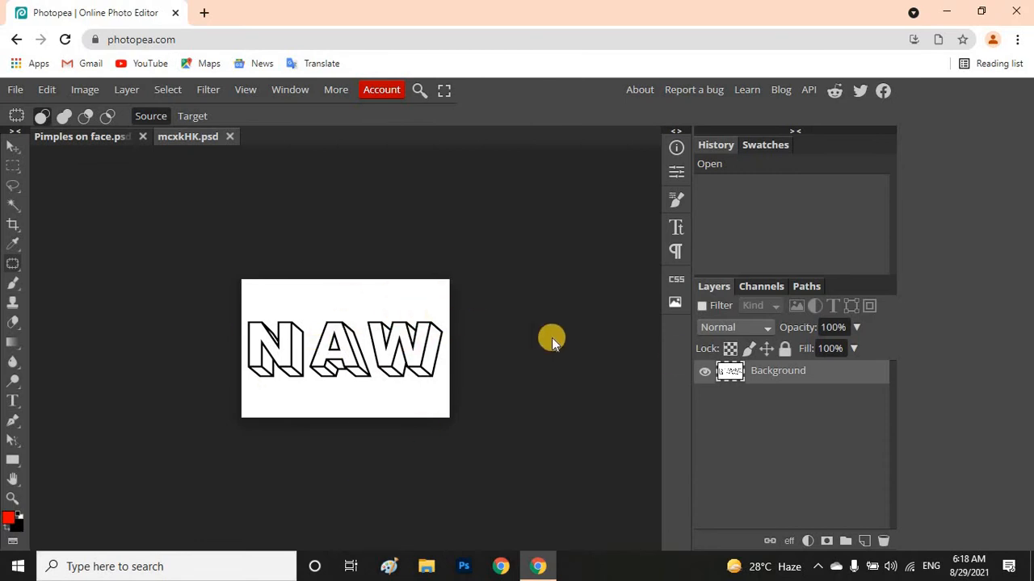
Duplicate the Background layer of the NAW lettering image
{"action": "left_click", "coordinate": [752, 373]}
{"action": "right_click", "coordinate": [751, 372]}
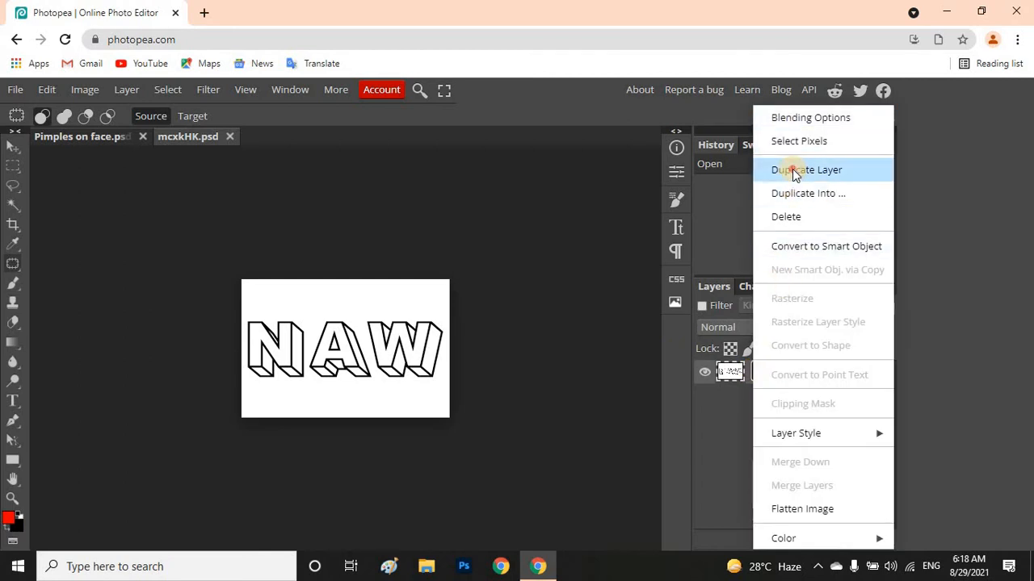
{"action": "left_click", "coordinate": [792, 169]}
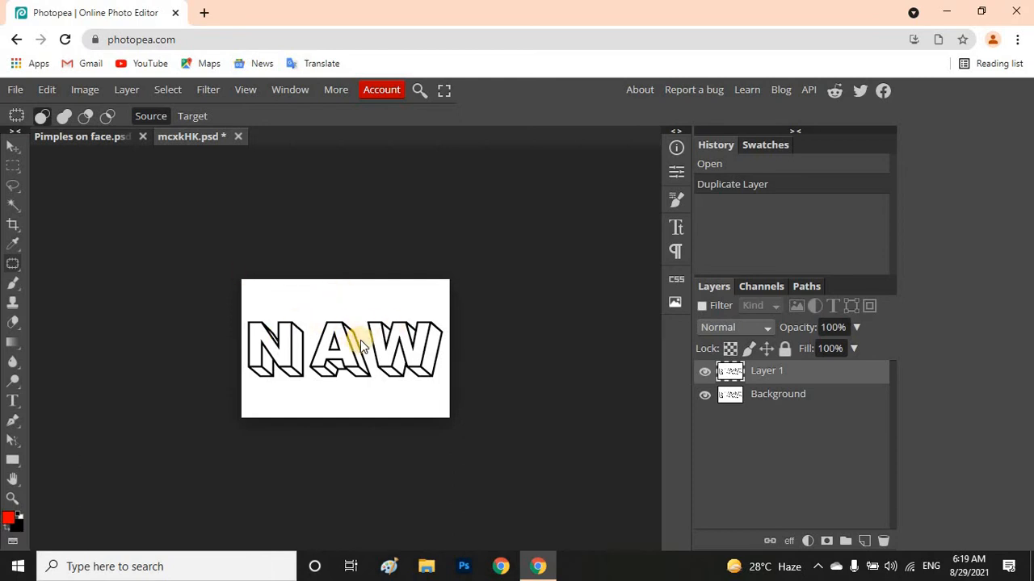
Patch out the letter A between N and W in several passes using the blank white background, and deselect
{"action": "mouse_move", "coordinate": [361, 346]}
{"action": "left_mouse_down"}
{"action": "mouse_move", "coordinate": [335, 317]}
{"action": "mouse_move", "coordinate": [311, 342]}
{"action": "mouse_move", "coordinate": [310, 367]}
{"action": "mouse_move", "coordinate": [332, 384]}
{"action": "mouse_move", "coordinate": [373, 379]}
{"action": "mouse_move", "coordinate": [361, 343]}
{"action": "mouse_move", "coordinate": [347, 363]}
{"action": "mouse_move", "coordinate": [344, 306]}
{"action": "left_mouse_up"}
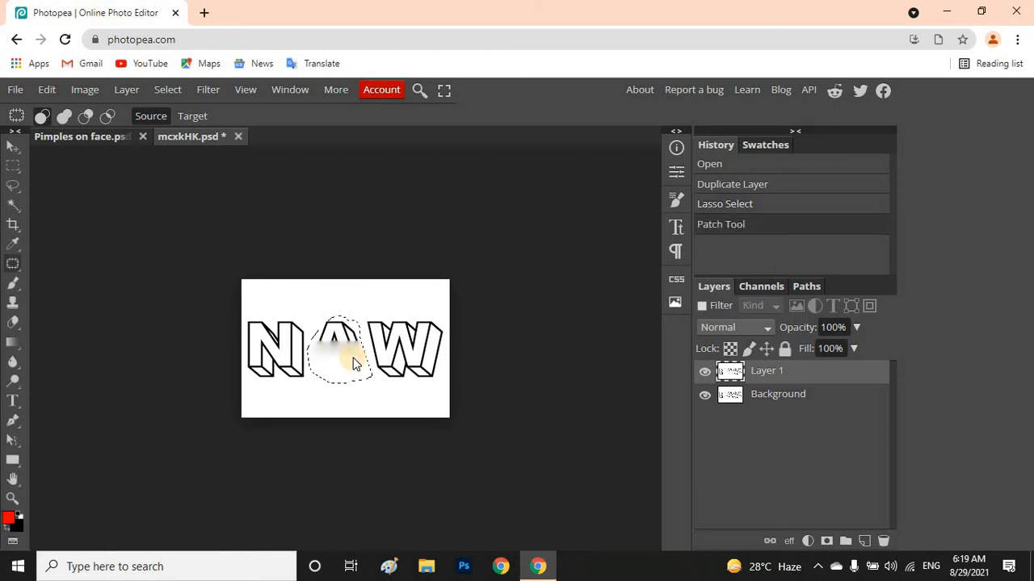
{"action": "left_click", "coordinate": [355, 363]}
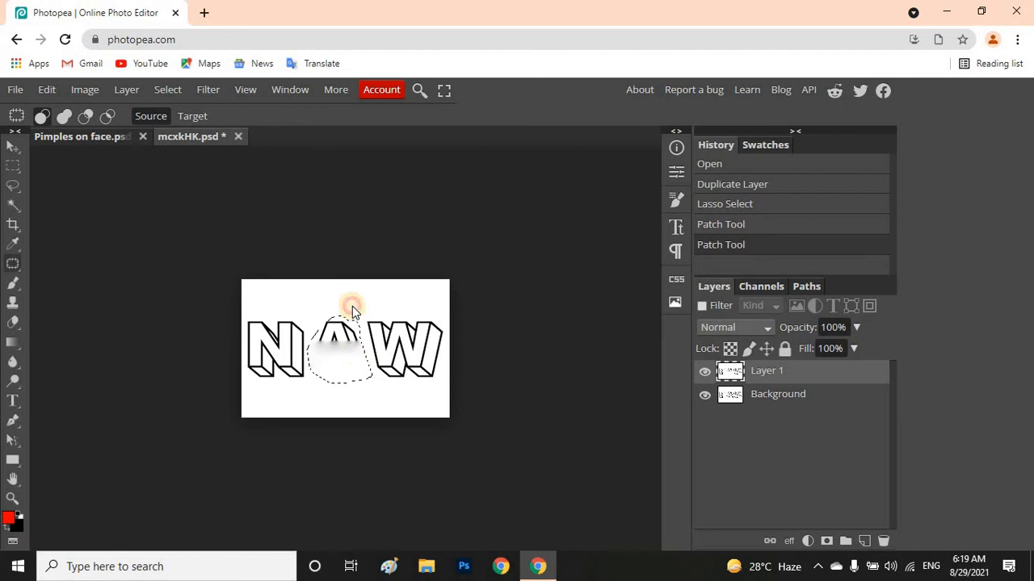
{"action": "left_click", "coordinate": [352, 306]}
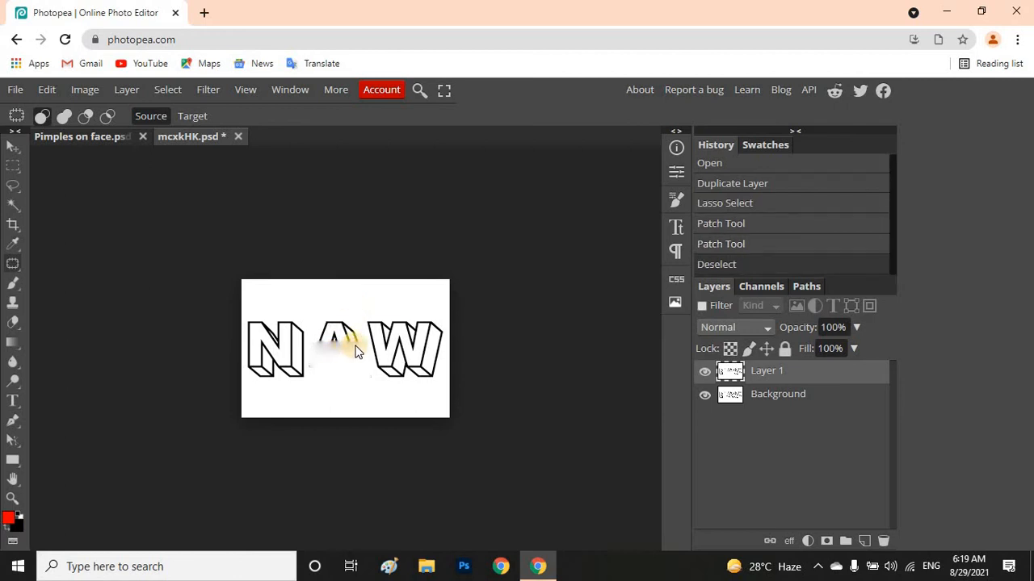
{"action": "mouse_move", "coordinate": [356, 352]}
{"action": "left_mouse_down"}
{"action": "mouse_move", "coordinate": [323, 342]}
{"action": "mouse_move", "coordinate": [333, 321]}
{"action": "mouse_move", "coordinate": [350, 323]}
{"action": "mouse_move", "coordinate": [358, 339]}
{"action": "mouse_move", "coordinate": [348, 347]}
{"action": "mouse_move", "coordinate": [341, 308]}
{"action": "left_mouse_up"}
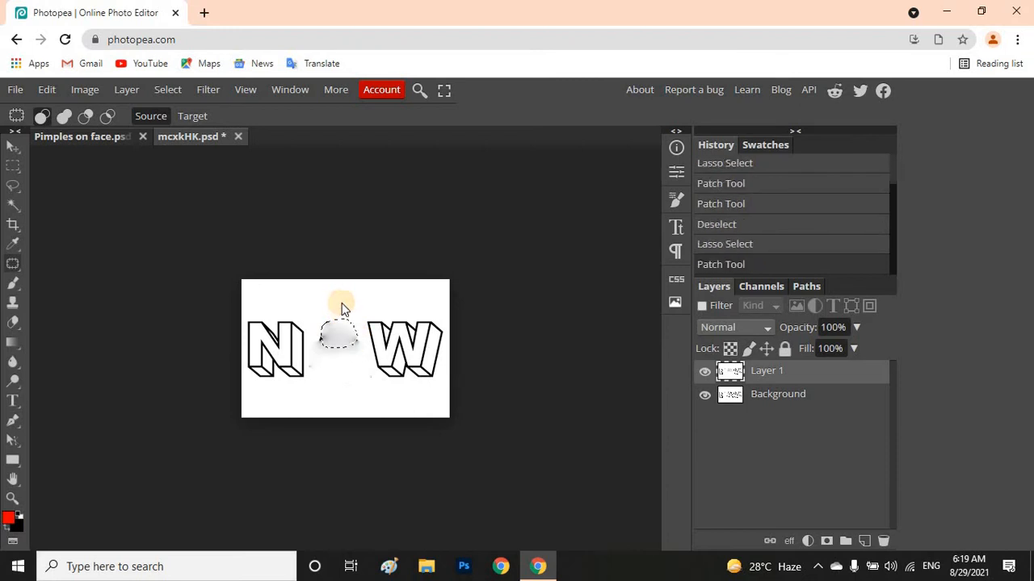
{"action": "left_click", "coordinate": [317, 353]}
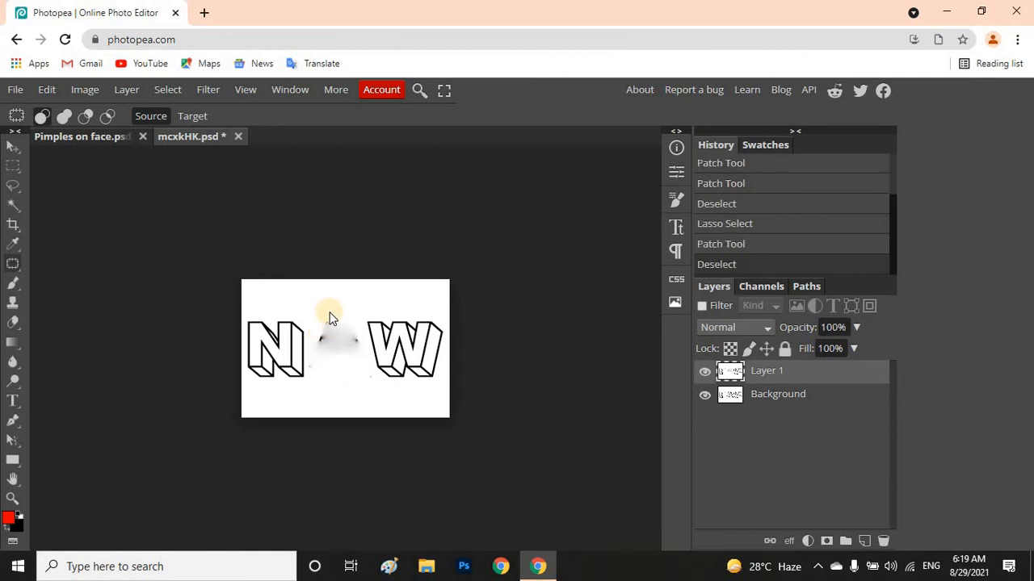
{"action": "mouse_move", "coordinate": [324, 314]}
{"action": "left_mouse_down"}
{"action": "mouse_move", "coordinate": [319, 333]}
{"action": "mouse_move", "coordinate": [315, 323]}
{"action": "mouse_move", "coordinate": [333, 345]}
{"action": "mouse_move", "coordinate": [361, 347]}
{"action": "mouse_move", "coordinate": [346, 325]}
{"action": "mouse_move", "coordinate": [319, 322]}
{"action": "mouse_move", "coordinate": [328, 322]}
{"action": "mouse_move", "coordinate": [312, 304]}
{"action": "left_mouse_up"}
{"action": "left_click", "coordinate": [366, 392]}
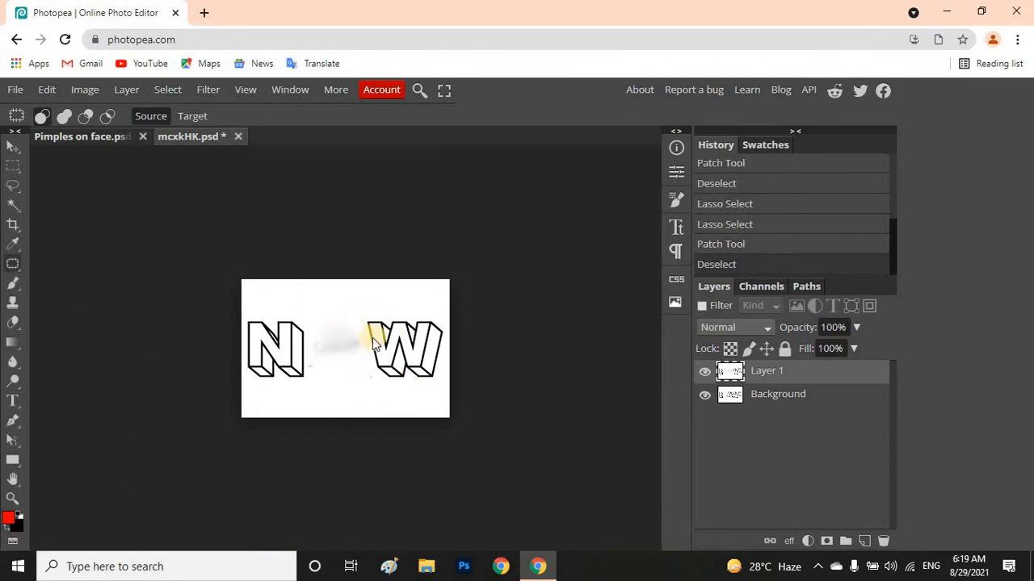
Set up the Spot Healing Brush Tool with a 22 px brush size
{"action": "left_click", "coordinate": [12, 269]}
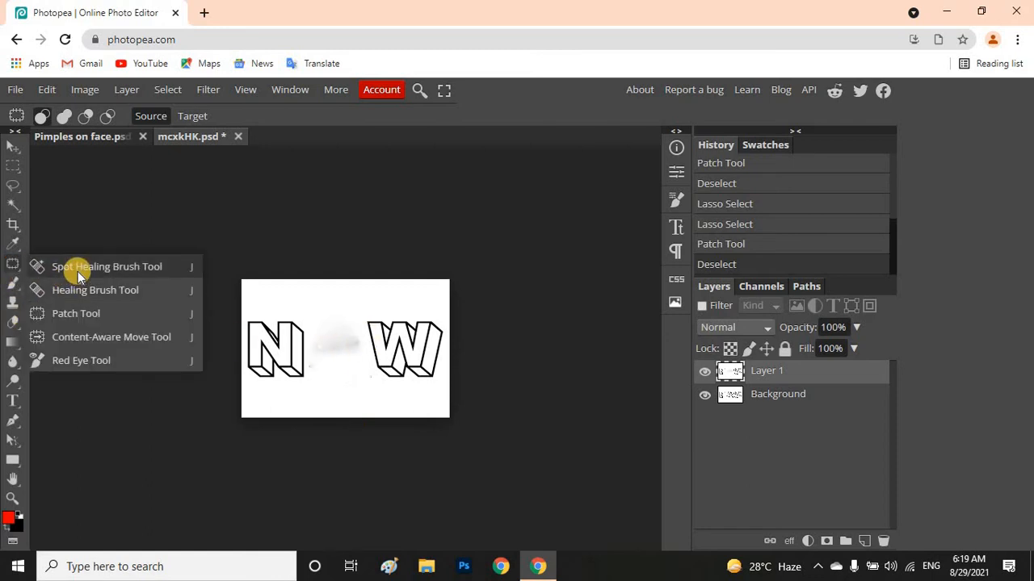
{"action": "left_click", "coordinate": [78, 269]}
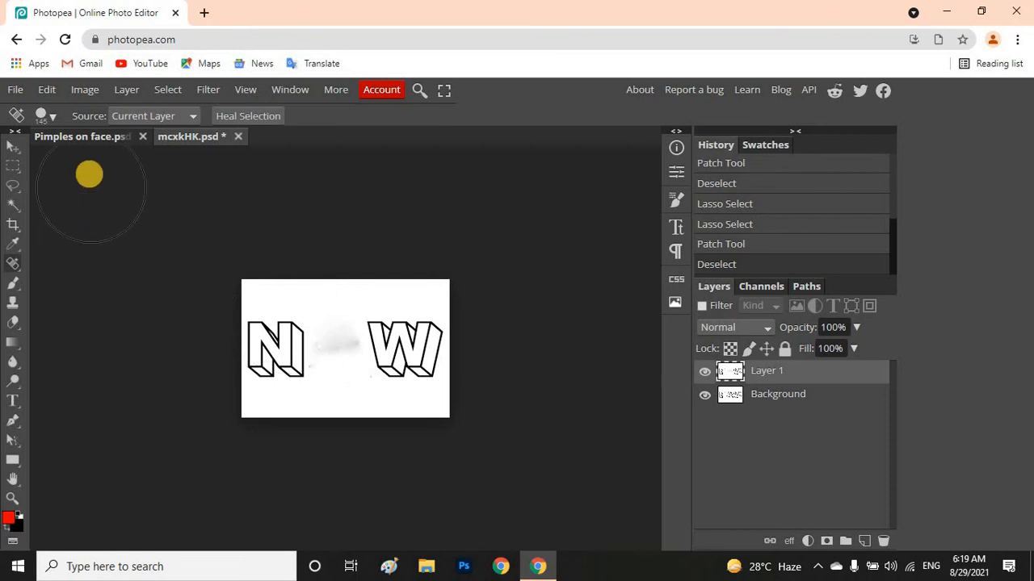
{"action": "left_click", "coordinate": [49, 118]}
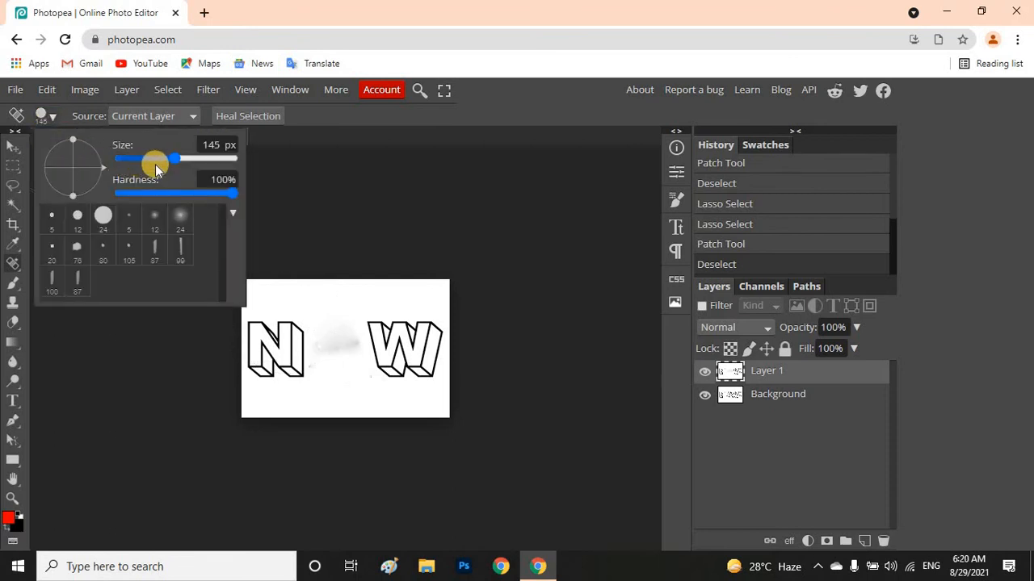
{"action": "left_click_drag", "start_coordinate": [173, 157], "coordinate": [147, 154]}
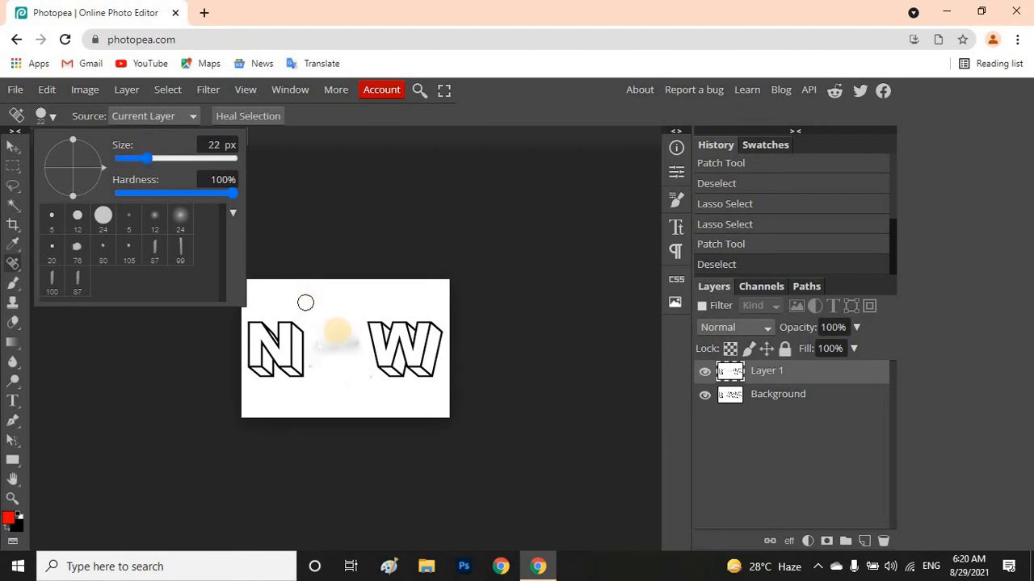
Paint over the grey smudge between N and W and the specks beneath it with the Spot Healing Brush
{"action": "left_click_drag", "start_coordinate": [327, 323], "coordinate": [354, 346]}
{"action": "left_click", "coordinate": [354, 347]}
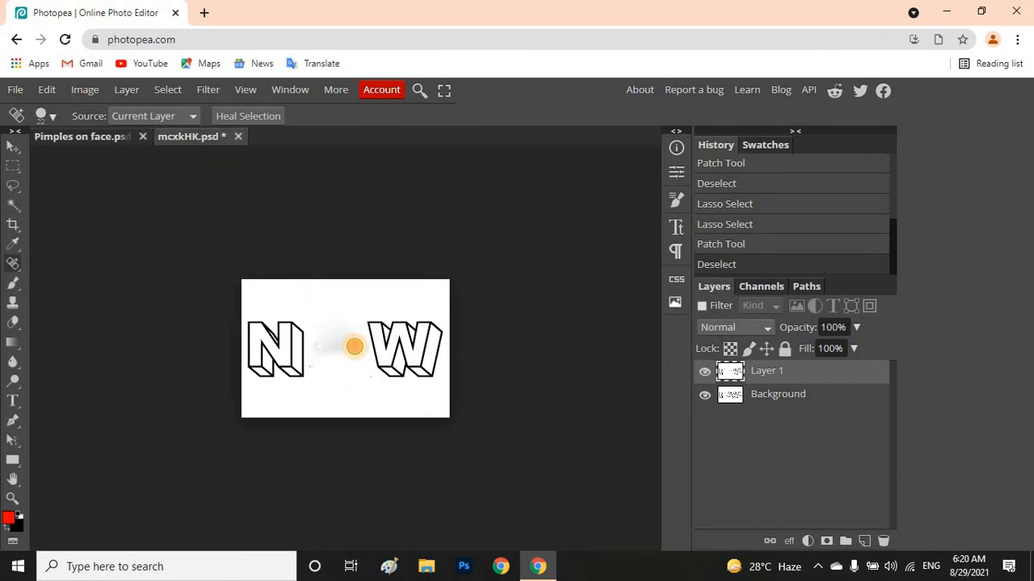
{"action": "left_click", "coordinate": [354, 346]}
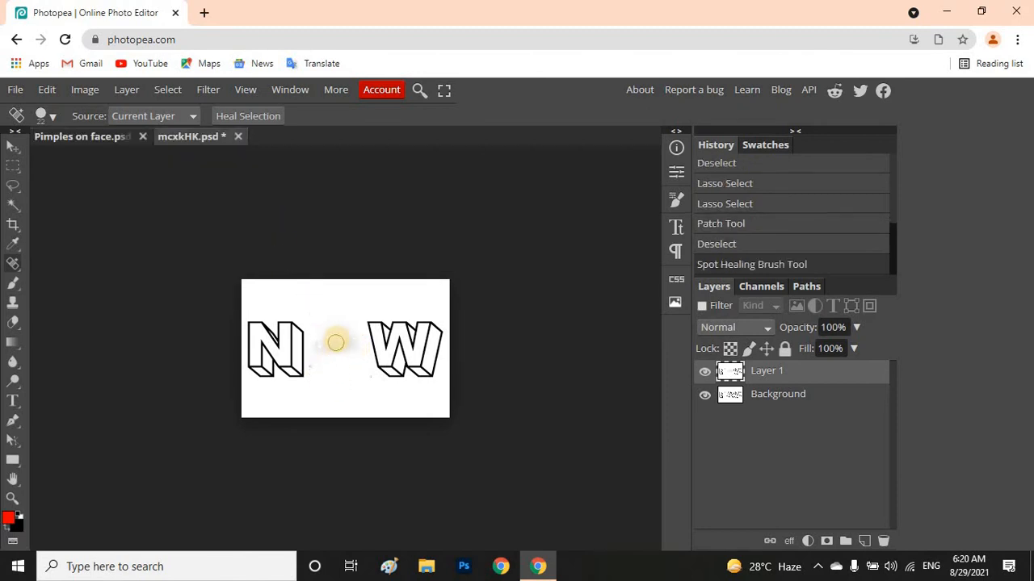
{"action": "left_click_drag", "start_coordinate": [336, 345], "coordinate": [358, 346]}
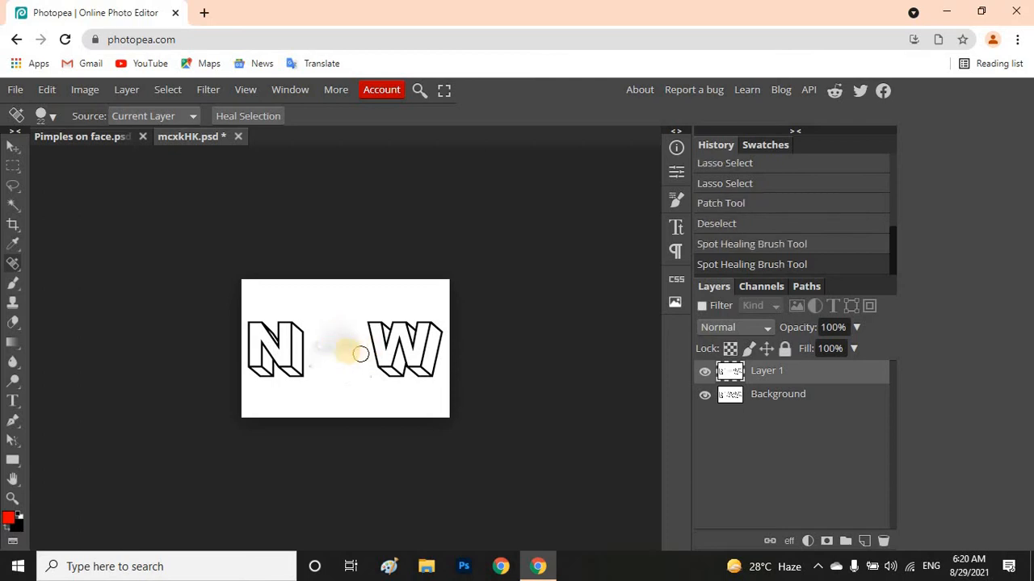
{"action": "left_click", "coordinate": [346, 350]}
{"action": "mouse_move", "coordinate": [326, 398]}
{"action": "left_mouse_down"}
{"action": "mouse_move", "coordinate": [327, 362]}
{"action": "mouse_move", "coordinate": [352, 395]}
{"action": "left_mouse_up"}
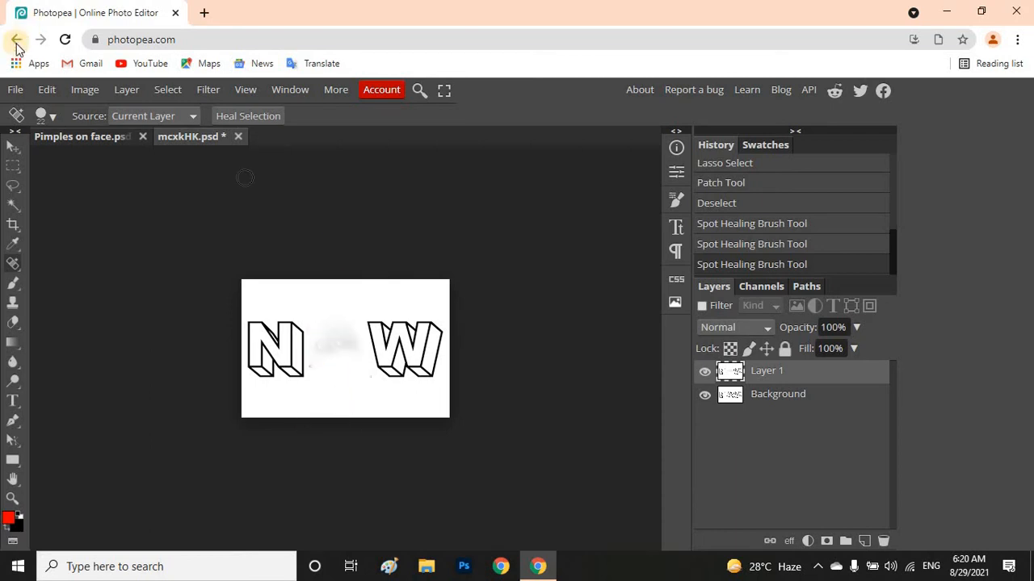
Open the JFIF image nknDWKUJ from the Downloads folder
{"action": "left_click", "coordinate": [18, 92]}
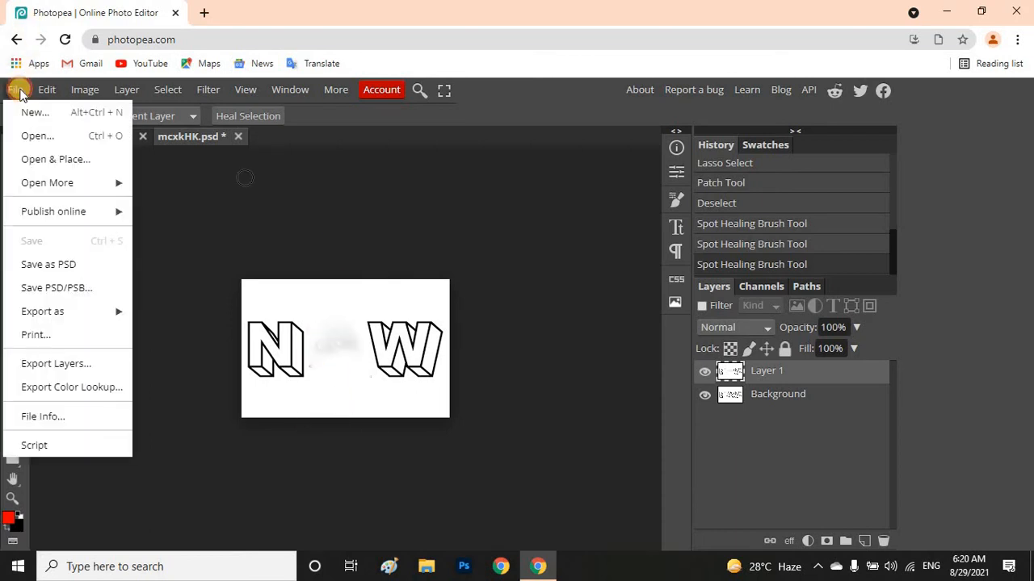
{"action": "left_click", "coordinate": [71, 138]}
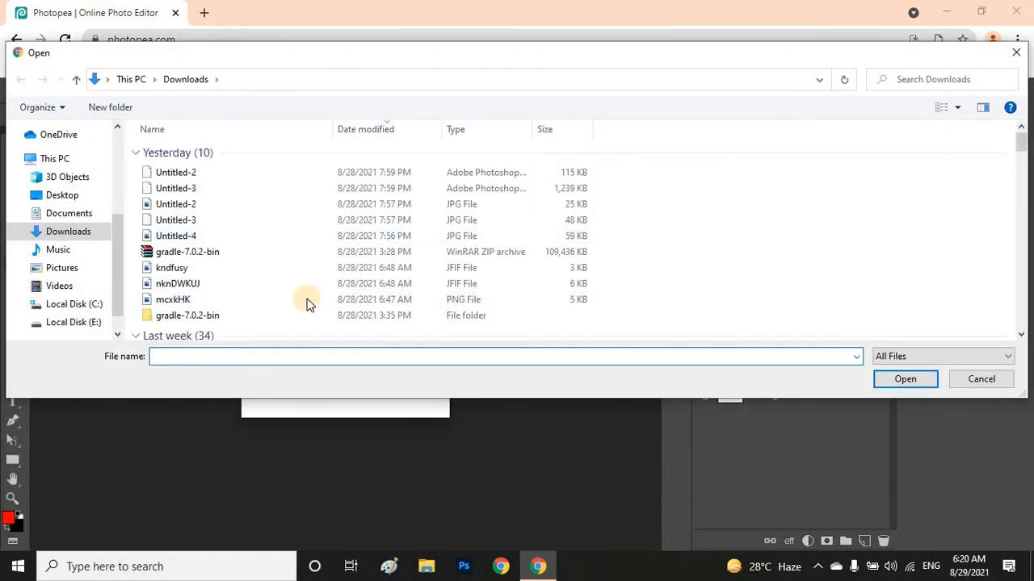
{"action": "double_click", "coordinate": [193, 286]}
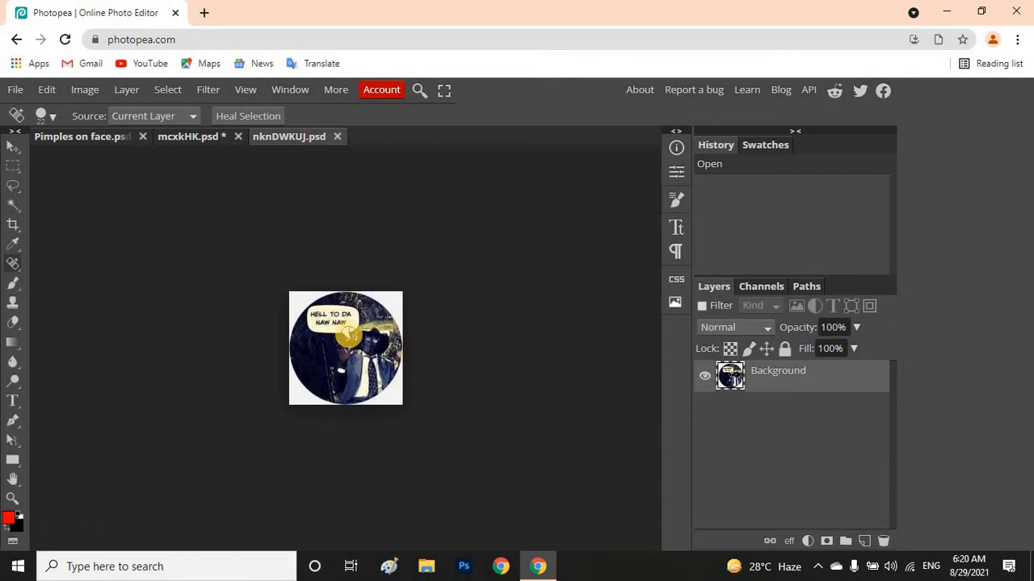
Paint over the whole speech bubble and its text with the Spot Healing Brush
{"action": "mouse_move", "coordinate": [349, 333]}
{"action": "left_mouse_down"}
{"action": "mouse_move", "coordinate": [340, 322]}
{"action": "mouse_move", "coordinate": [315, 323]}
{"action": "mouse_move", "coordinate": [316, 311]}
{"action": "mouse_move", "coordinate": [355, 319]}
{"action": "mouse_move", "coordinate": [339, 331]}
{"action": "mouse_move", "coordinate": [329, 325]}
{"action": "left_mouse_up"}
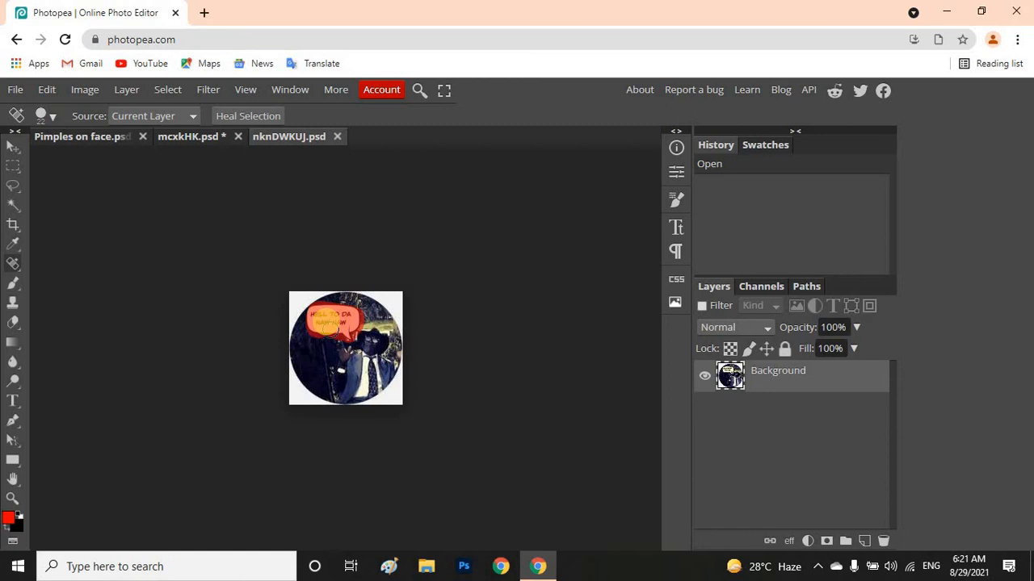
{"action": "left_click_drag", "start_coordinate": [329, 325], "coordinate": [326, 323]}
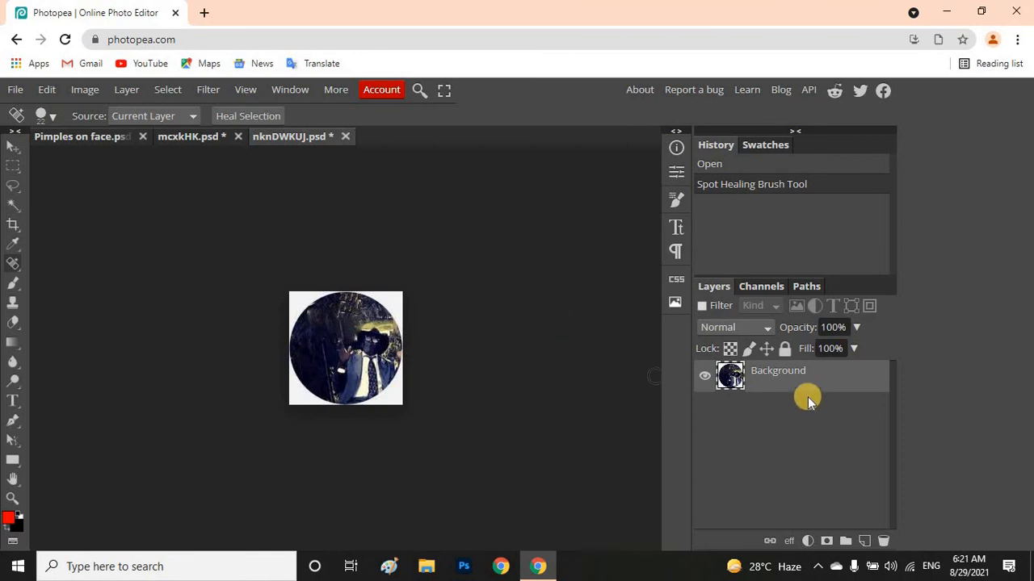
Open the JFIF image kndfusy from the Downloads folder and duplicate its Background layer
{"action": "left_click", "coordinate": [13, 88]}
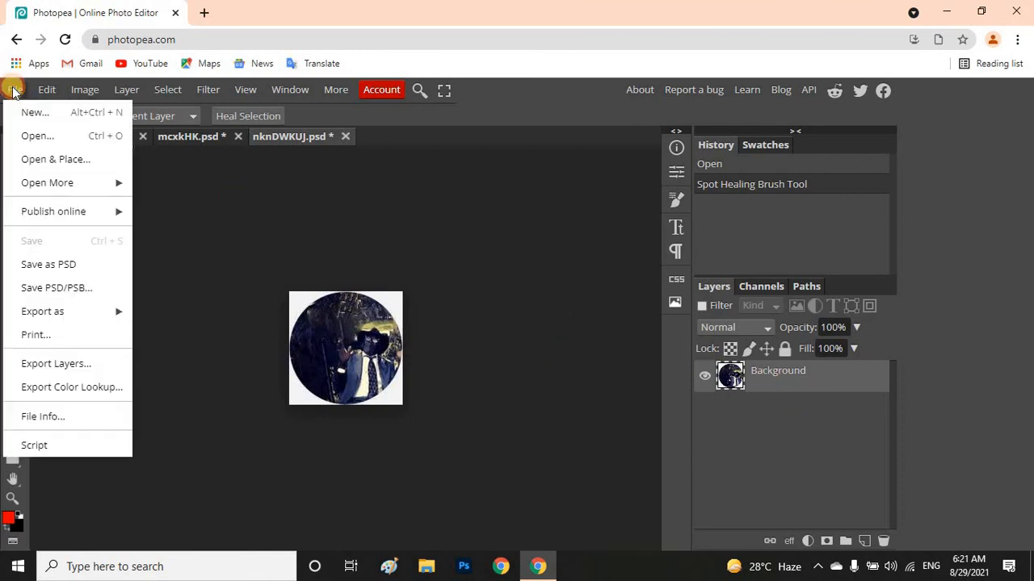
{"action": "left_click", "coordinate": [75, 135]}
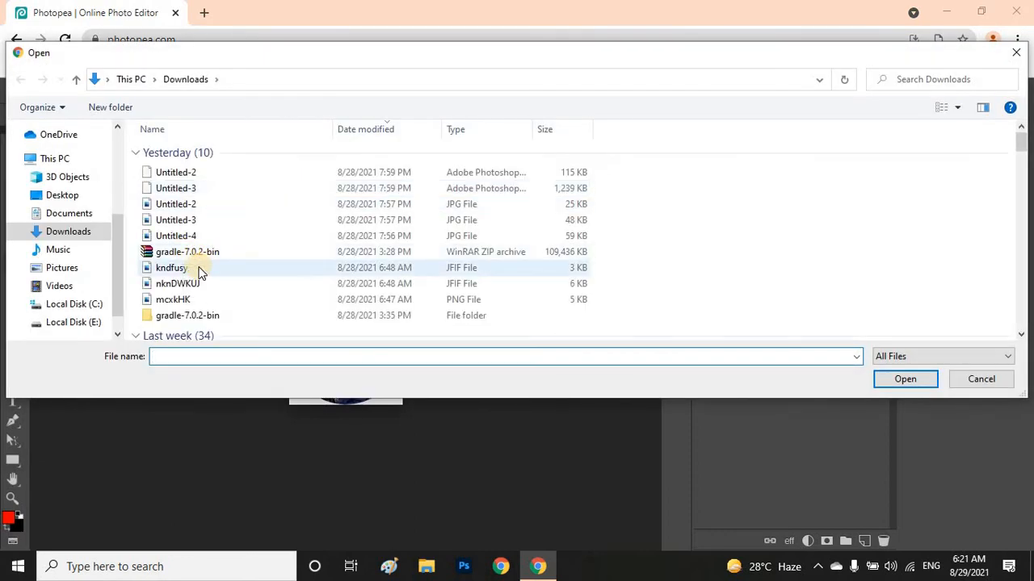
{"action": "double_click", "coordinate": [172, 268]}
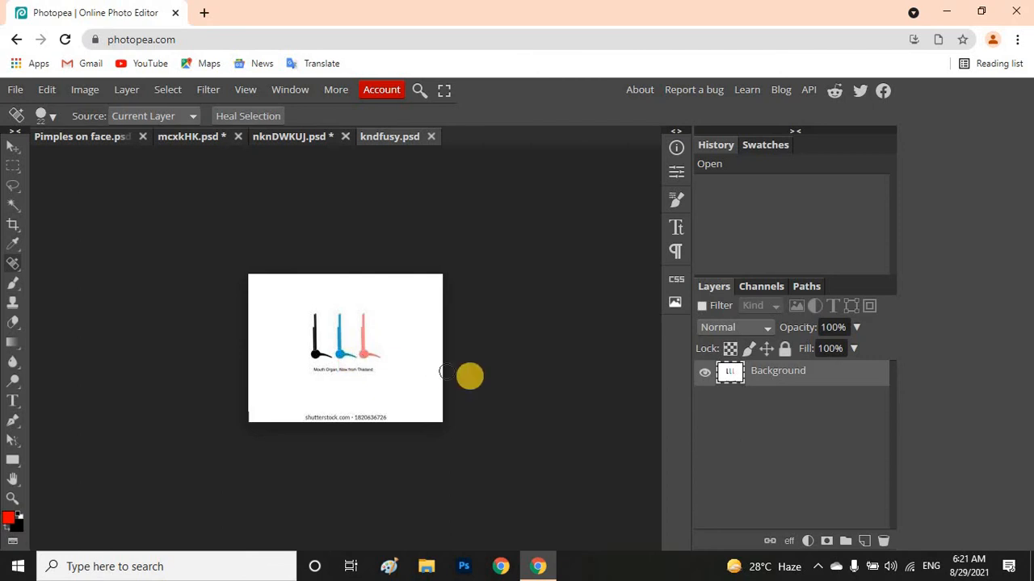
{"action": "right_click", "coordinate": [755, 375]}
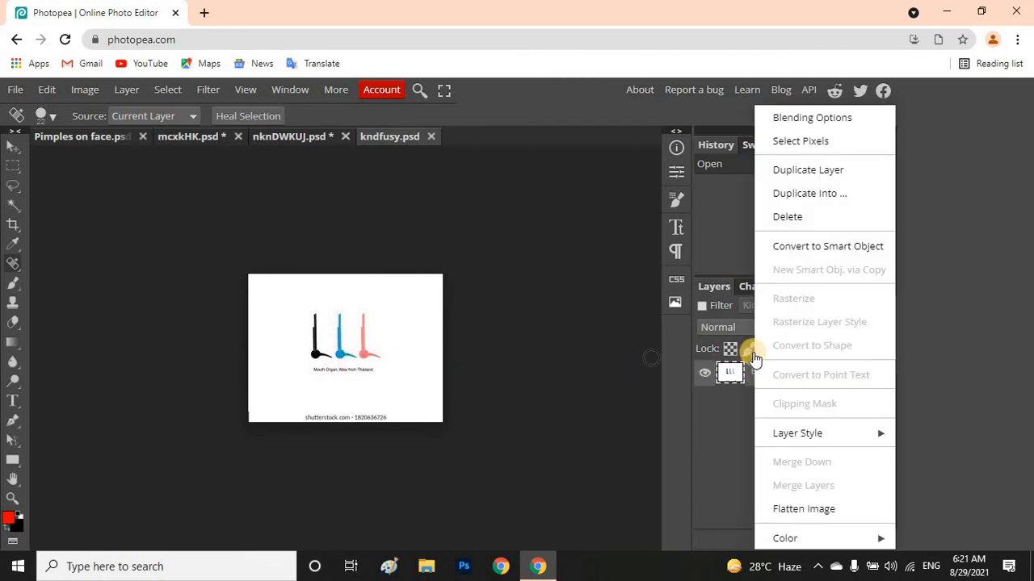
{"action": "left_click", "coordinate": [809, 174]}
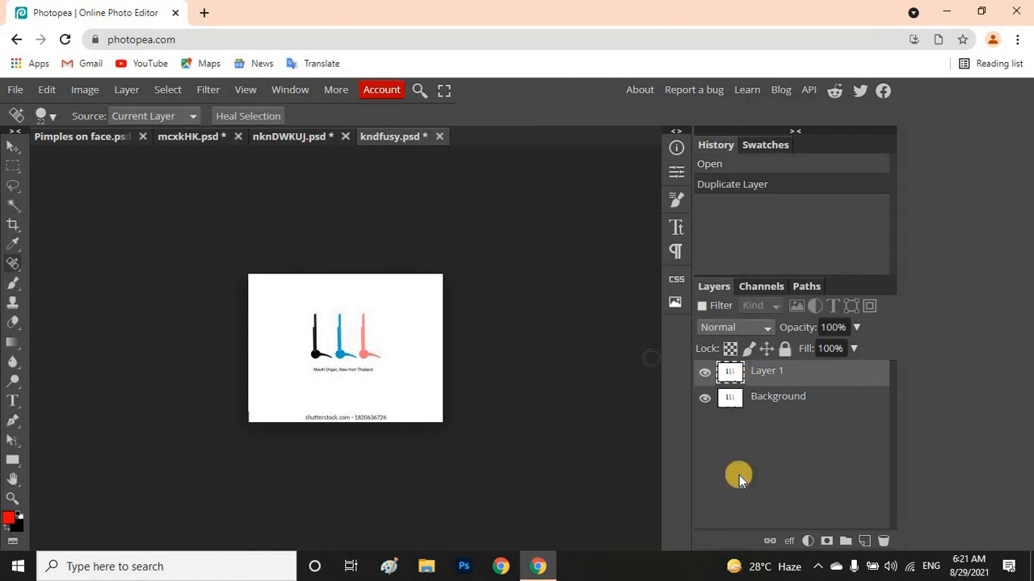
Remove the blue middle figure on Layer 1 by painting over it repeatedly with the Spot Healing Brush
{"action": "left_click", "coordinate": [340, 322]}
{"action": "mouse_move", "coordinate": [339, 319]}
{"action": "left_mouse_down"}
{"action": "mouse_move", "coordinate": [340, 355]}
{"action": "mouse_move", "coordinate": [351, 357]}
{"action": "left_mouse_up"}
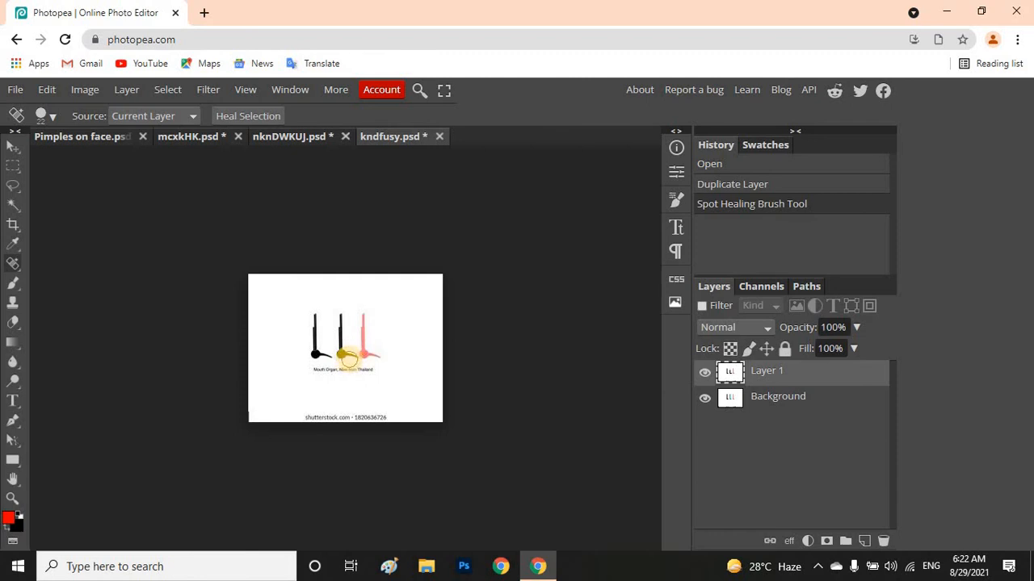
{"action": "mouse_move", "coordinate": [348, 358]}
{"action": "left_mouse_down"}
{"action": "mouse_move", "coordinate": [336, 313]}
{"action": "mouse_move", "coordinate": [339, 321]}
{"action": "left_mouse_up"}
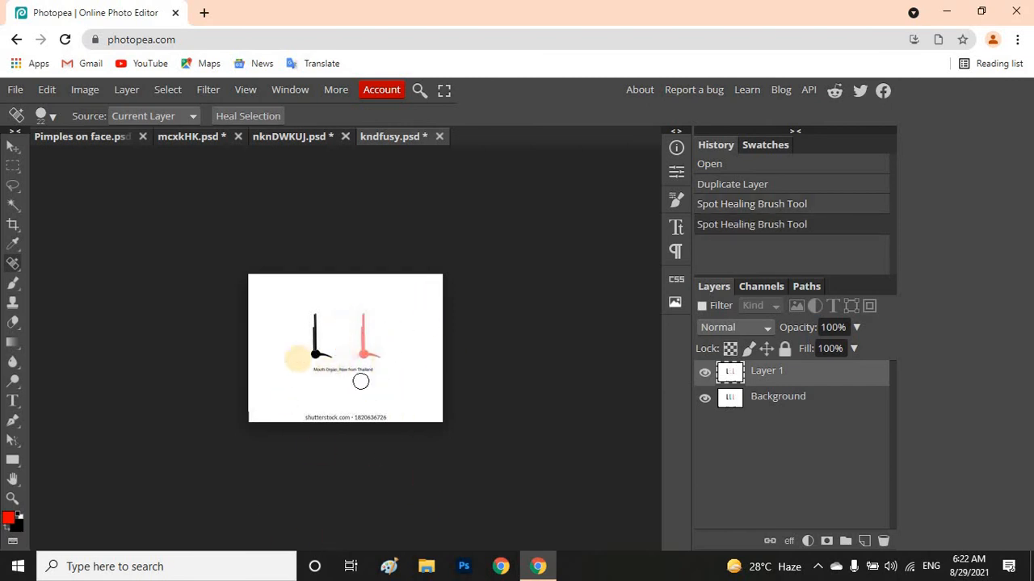
Outline the black figure with the Patch Tool in Source mode, patch it out using blank white background, and deselect
{"action": "right_click", "coordinate": [13, 264]}
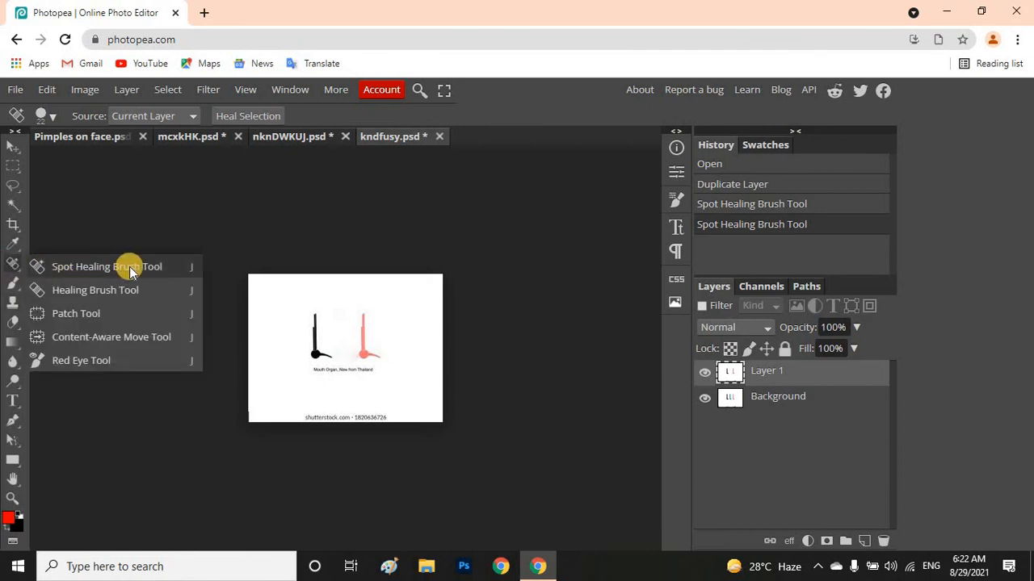
{"action": "left_click", "coordinate": [104, 312]}
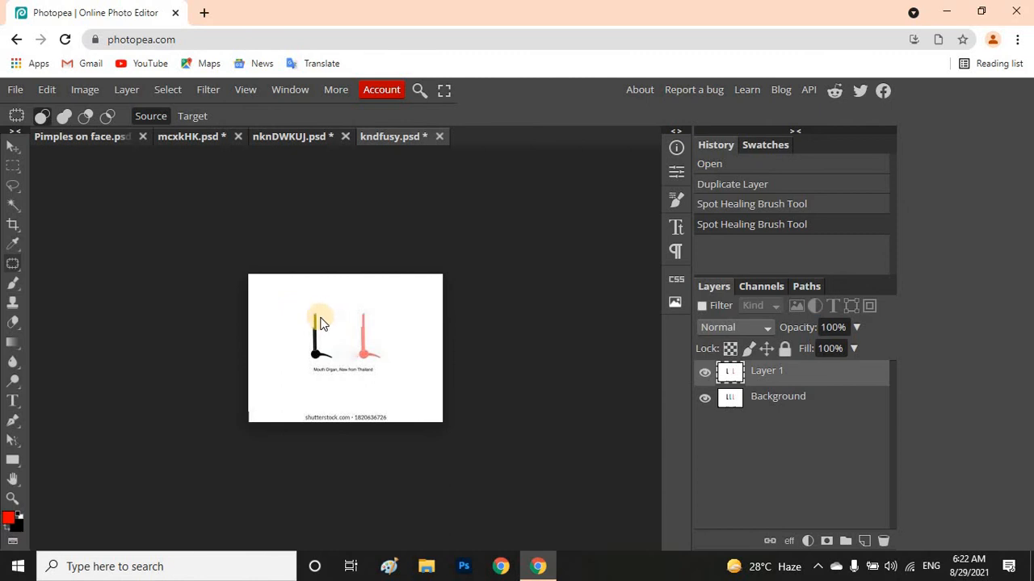
{"action": "mouse_move", "coordinate": [310, 322]}
{"action": "left_mouse_down"}
{"action": "mouse_move", "coordinate": [311, 359]}
{"action": "mouse_move", "coordinate": [335, 361]}
{"action": "mouse_move", "coordinate": [321, 348]}
{"action": "mouse_move", "coordinate": [321, 315]}
{"action": "mouse_move", "coordinate": [314, 336]}
{"action": "mouse_move", "coordinate": [366, 374]}
{"action": "mouse_move", "coordinate": [345, 370]}
{"action": "mouse_move", "coordinate": [476, 423]}
{"action": "left_mouse_up"}
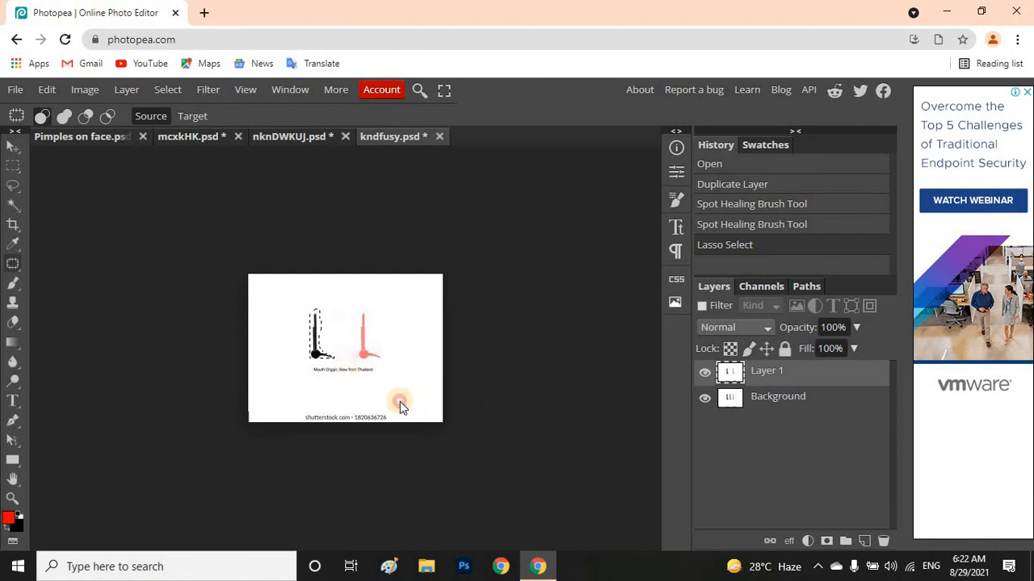
{"action": "left_click_drag", "start_coordinate": [400, 402], "coordinate": [262, 336]}
{"action": "key", "text": "ctrl+d"}
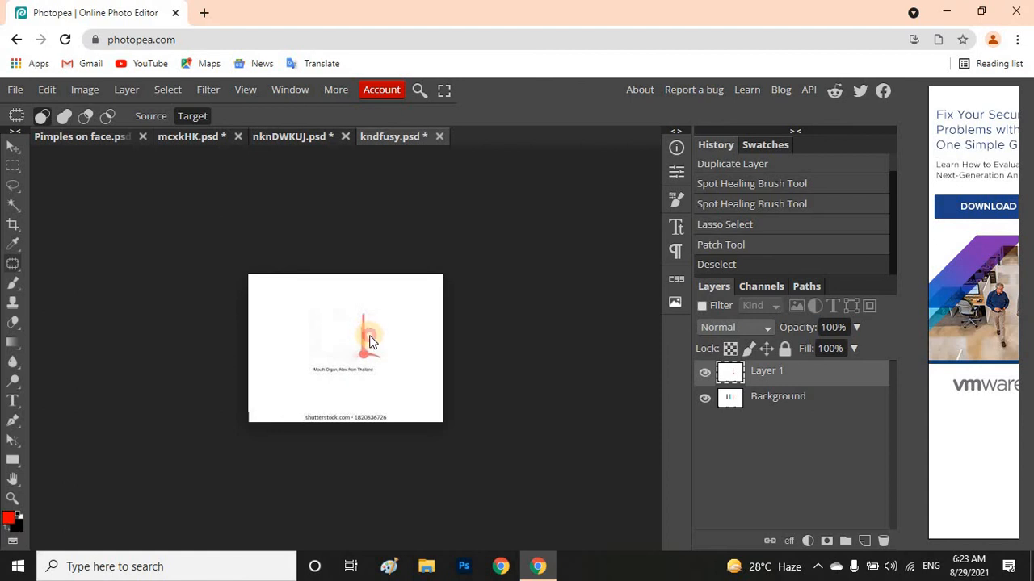
Outline the pink figure with the Patch Tool in Target mode and copy it twice onto the blank area beside it
{"action": "mouse_move", "coordinate": [369, 336]}
{"action": "left_mouse_down"}
{"action": "mouse_move", "coordinate": [369, 310]}
{"action": "mouse_move", "coordinate": [360, 313]}
{"action": "mouse_move", "coordinate": [360, 360]}
{"action": "mouse_move", "coordinate": [384, 356]}
{"action": "mouse_move", "coordinate": [361, 313]}
{"action": "mouse_move", "coordinate": [369, 357]}
{"action": "left_mouse_up"}
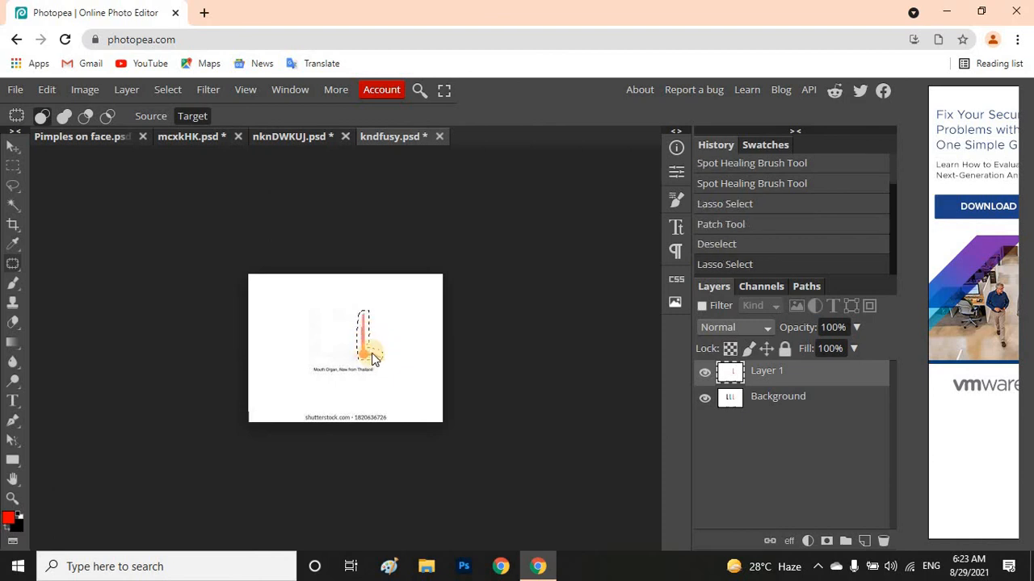
{"action": "left_click_drag", "start_coordinate": [372, 359], "coordinate": [321, 357]}
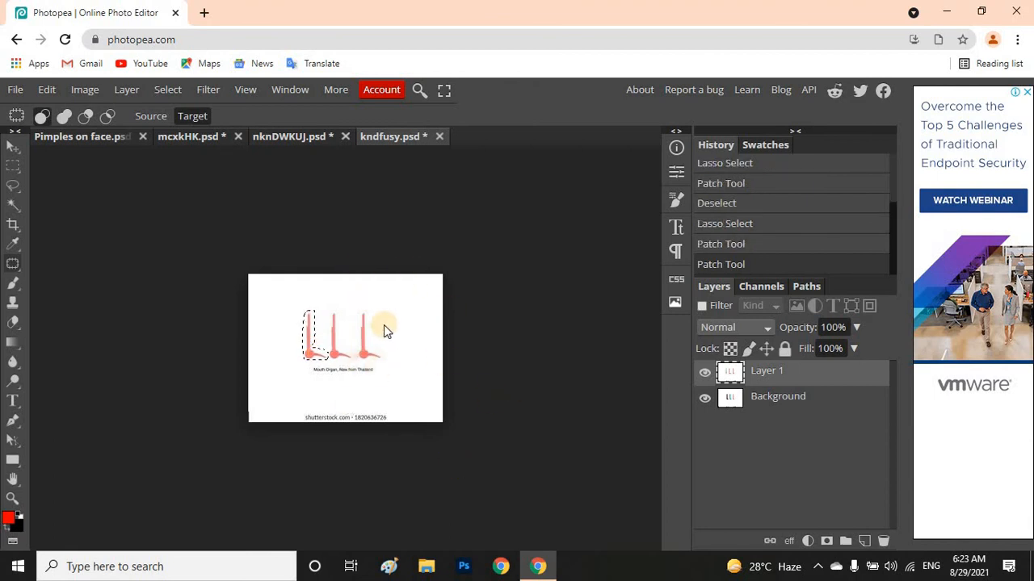
{"action": "left_click", "coordinate": [198, 116]}
{"action": "left_click", "coordinate": [20, 267]}
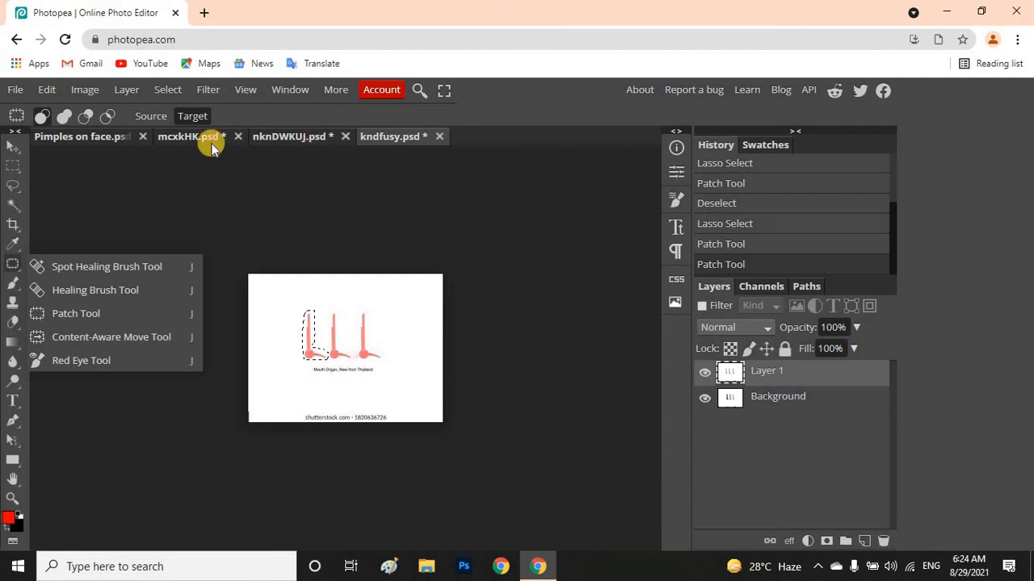
Compare the retouched Layer 1 with the original in Pimples on face and mcxkHK, and view the nknDWKUJ result
{"action": "left_click", "coordinate": [102, 139]}
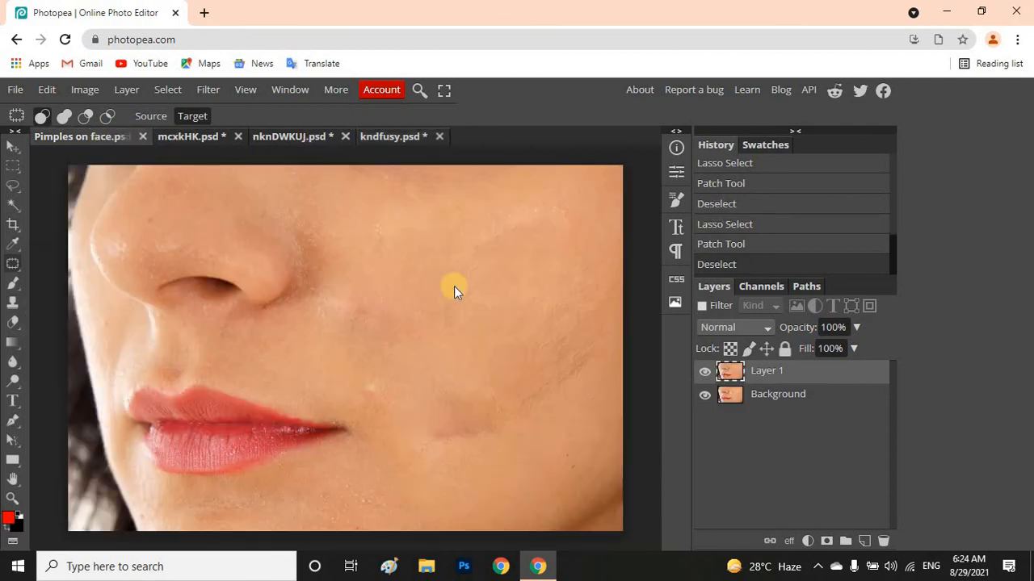
{"action": "left_click", "coordinate": [705, 370]}
{"action": "left_click", "coordinate": [705, 371]}
{"action": "left_click", "coordinate": [201, 139]}
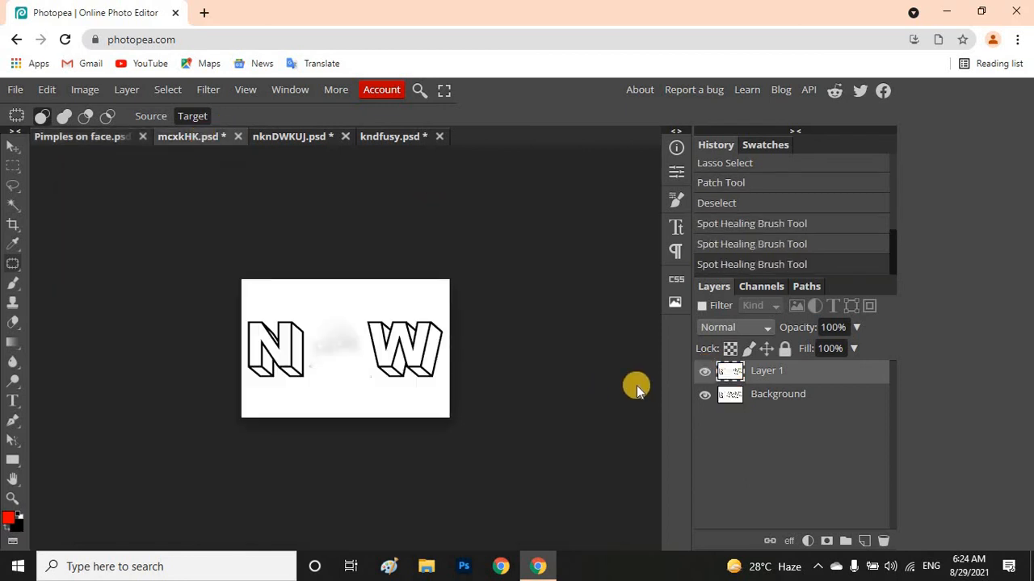
{"action": "left_click", "coordinate": [705, 372]}
{"action": "left_click", "coordinate": [705, 372]}
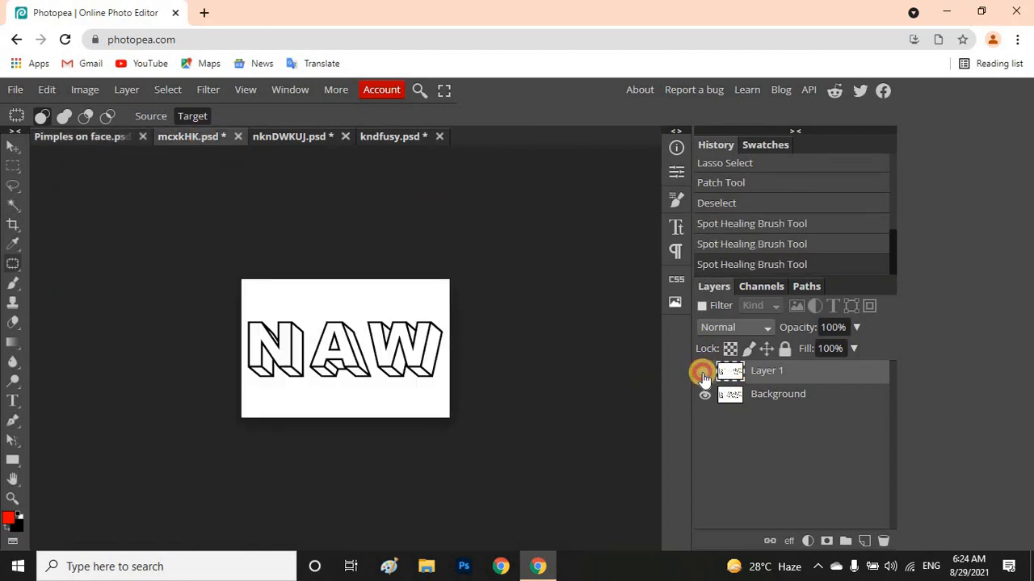
{"action": "left_click", "coordinate": [293, 137]}
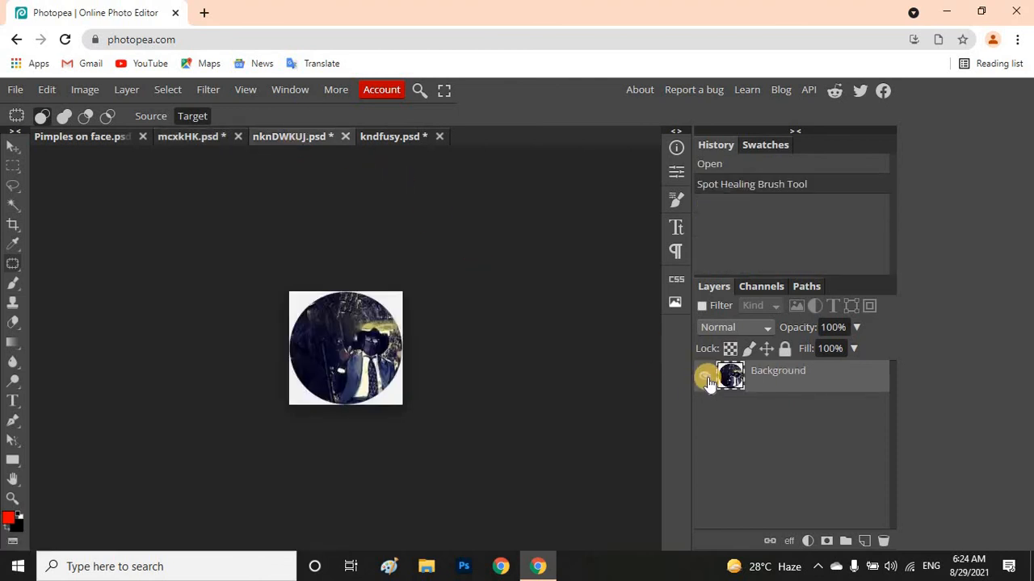
Toggle Layer 1's visibility repeatedly in kndfusy to compare the patched figures with the original image
{"action": "left_click", "coordinate": [406, 138]}
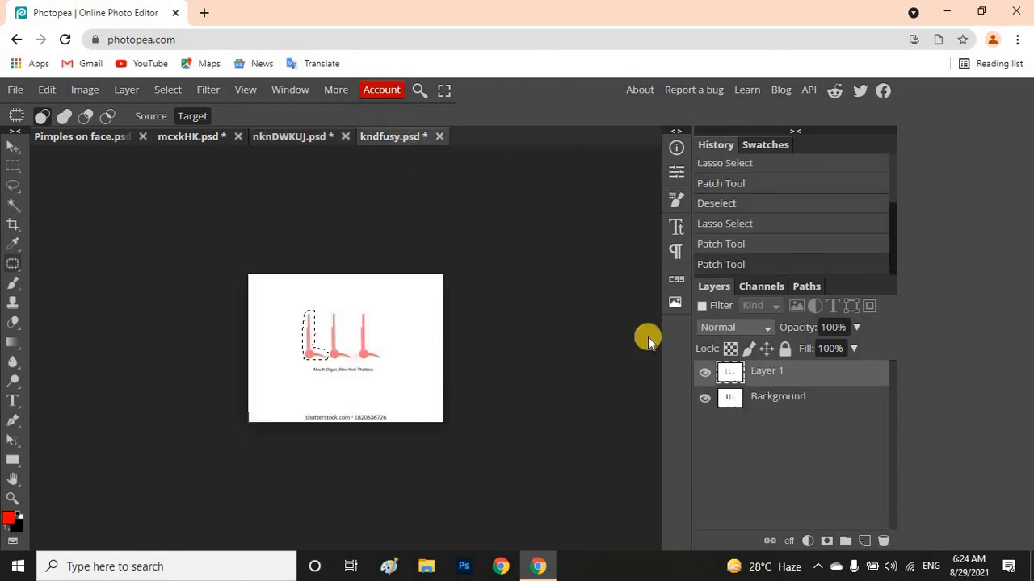
{"action": "left_click", "coordinate": [704, 374]}
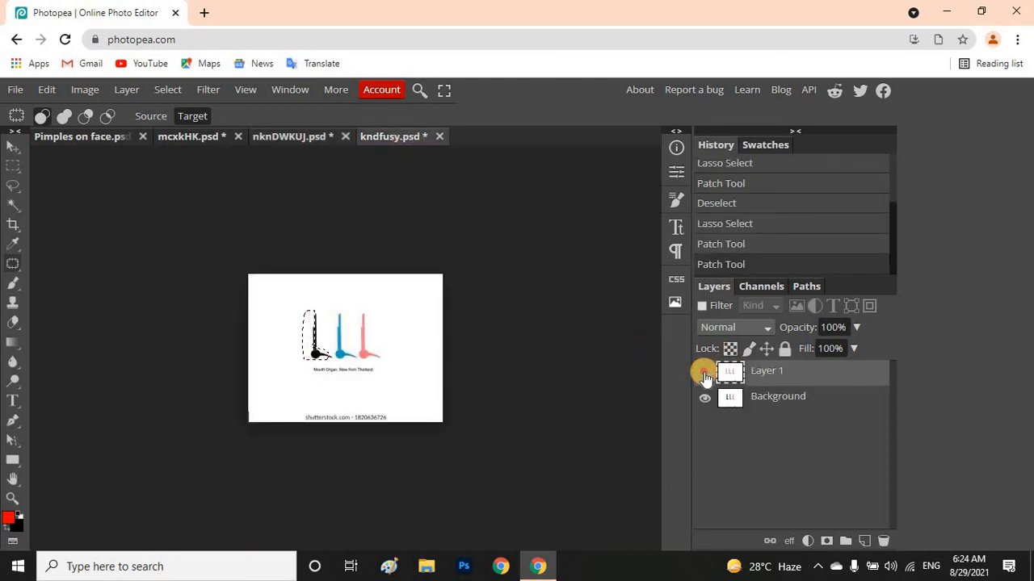
{"action": "left_click", "coordinate": [704, 374]}
{"action": "left_click", "coordinate": [705, 374]}
{"action": "left_click", "coordinate": [704, 374]}
{"action": "left_click", "coordinate": [704, 374]}
{"action": "left_click", "coordinate": [704, 374]}
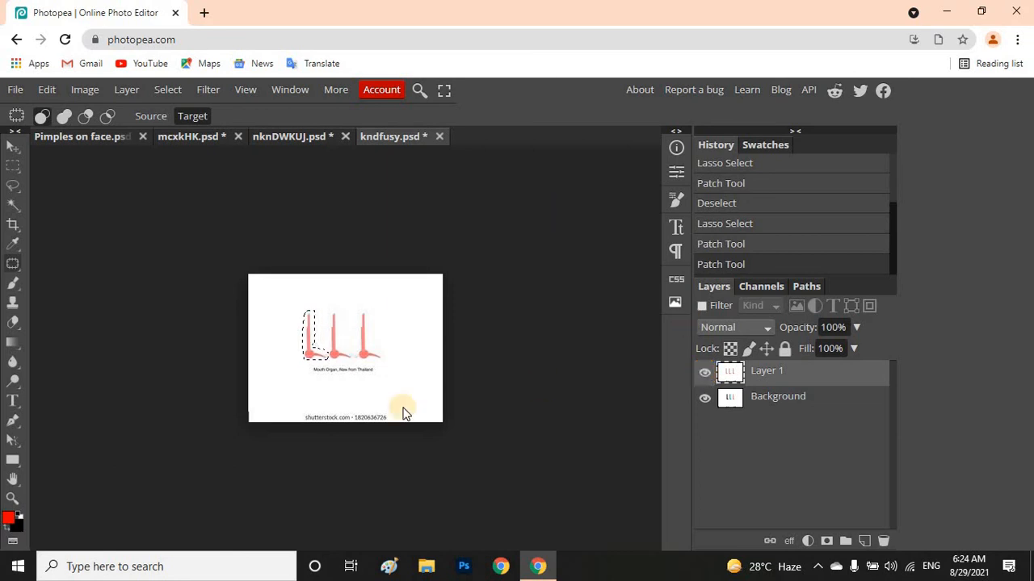